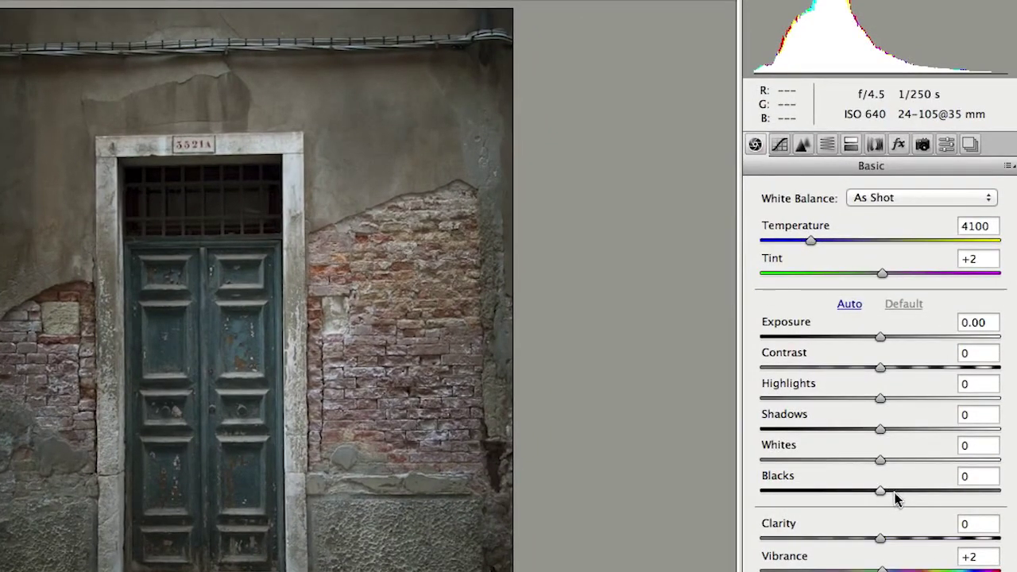
# - Set the door photo's Blacks to -16, Whites +31, Highlights -42 and Shadows +80
pyautogui.moveTo(880, 493)
pyautogui.mouseDown()
pyautogui.moveTo(862, 493)
pyautogui.moveTo(918, 465)
pyautogui.mouseUp()
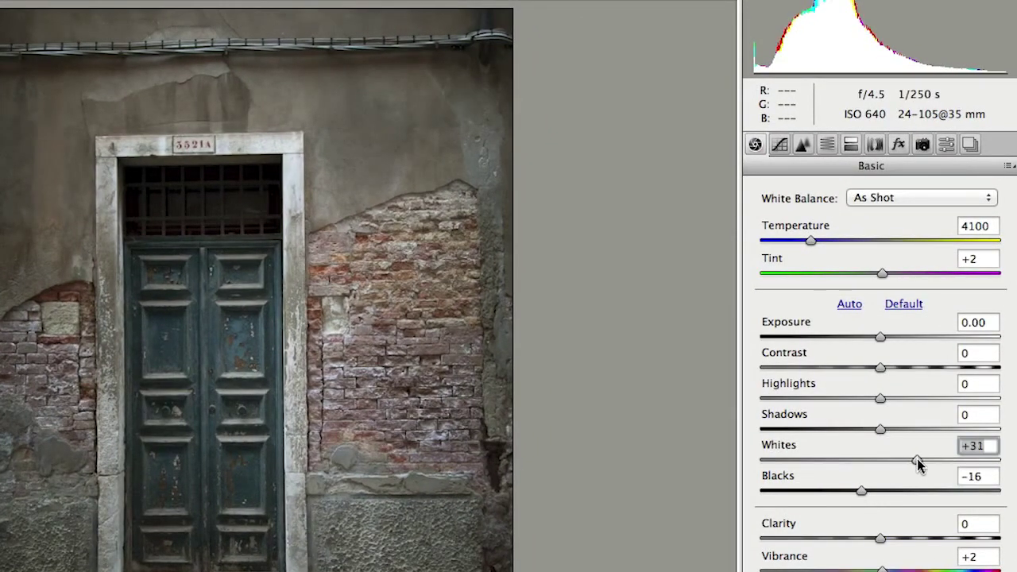
pyautogui.moveTo(881, 398); pyautogui.dragTo(830, 398)
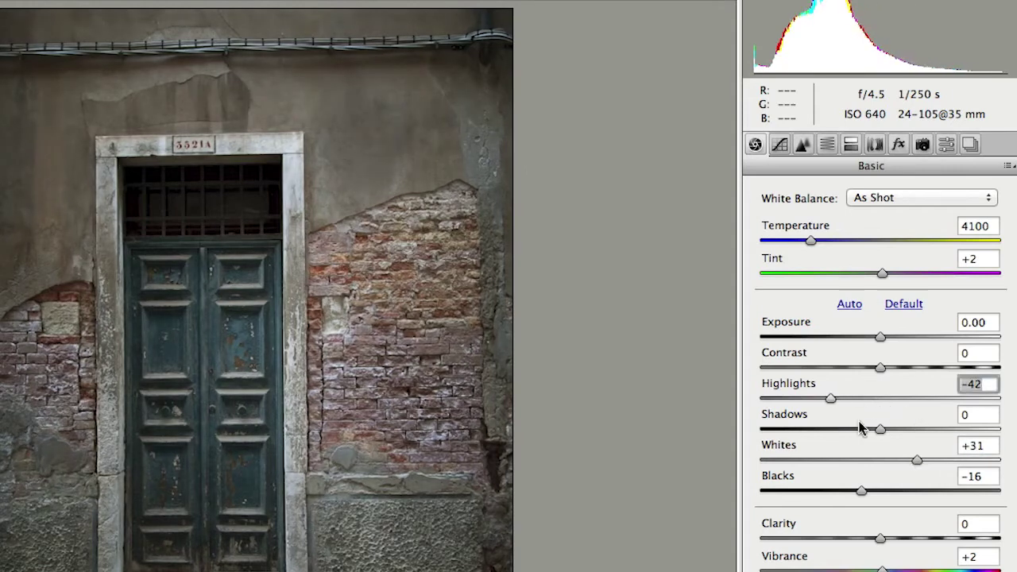
pyautogui.moveTo(880, 430); pyautogui.dragTo(971, 444)
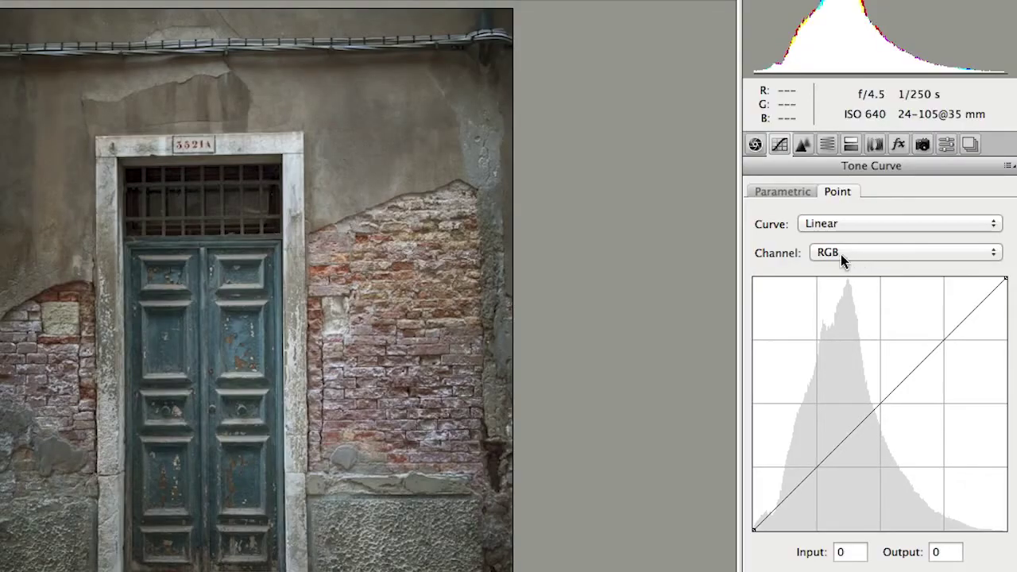
# - Pull a point on the Blue channel tone curve down to warm the photo
pyautogui.click(841, 255)
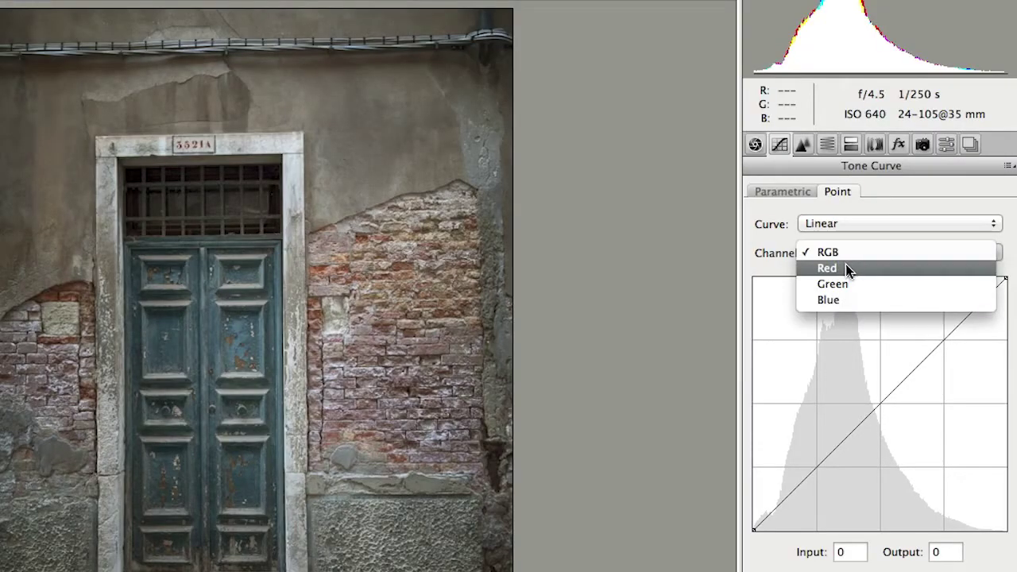
pyautogui.click(839, 298)
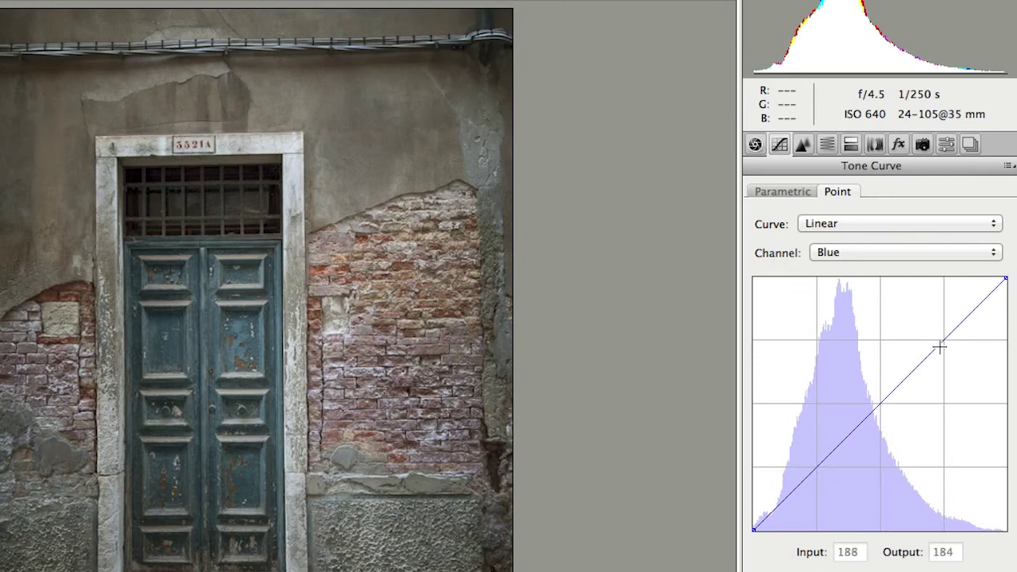
pyautogui.moveTo(937, 345); pyautogui.dragTo(939, 359)
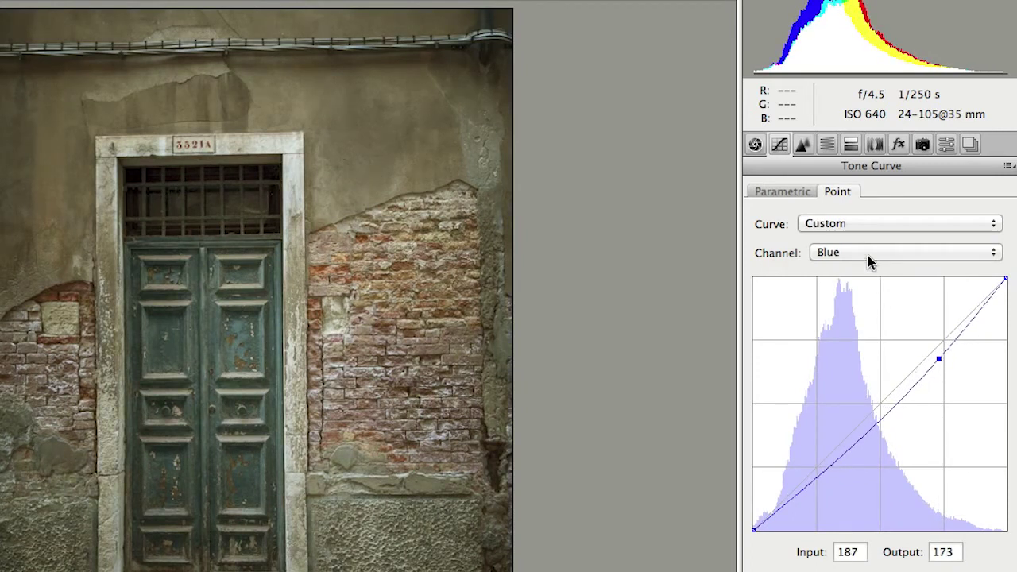
# - Set saturation to -100 for every colour, Reds through Magentas, in HSL/Grayscale
pyautogui.click(827, 144)
pyautogui.click(762, 291)
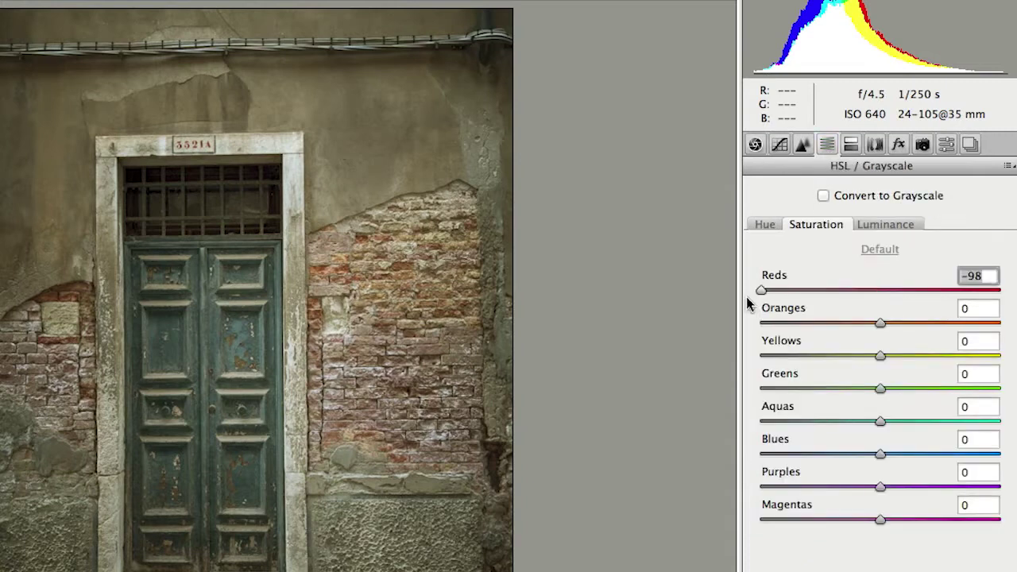
pyautogui.click(764, 322)
pyautogui.moveTo(756, 333)
pyautogui.mouseDown()
pyautogui.moveTo(764, 363)
pyautogui.moveTo(751, 370)
pyautogui.mouseUp()
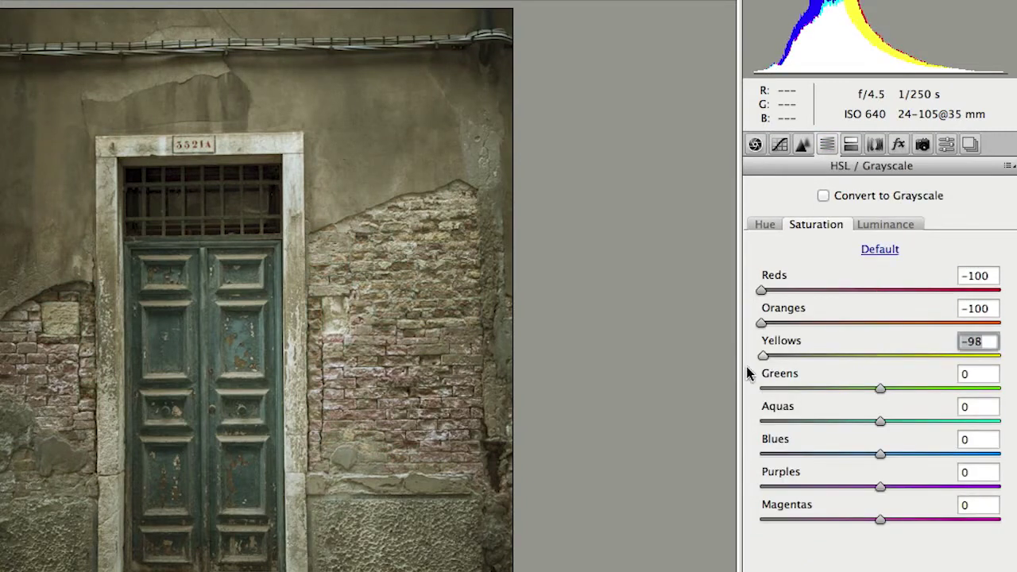
pyautogui.click(762, 387)
pyautogui.click(762, 421)
pyautogui.click(761, 453)
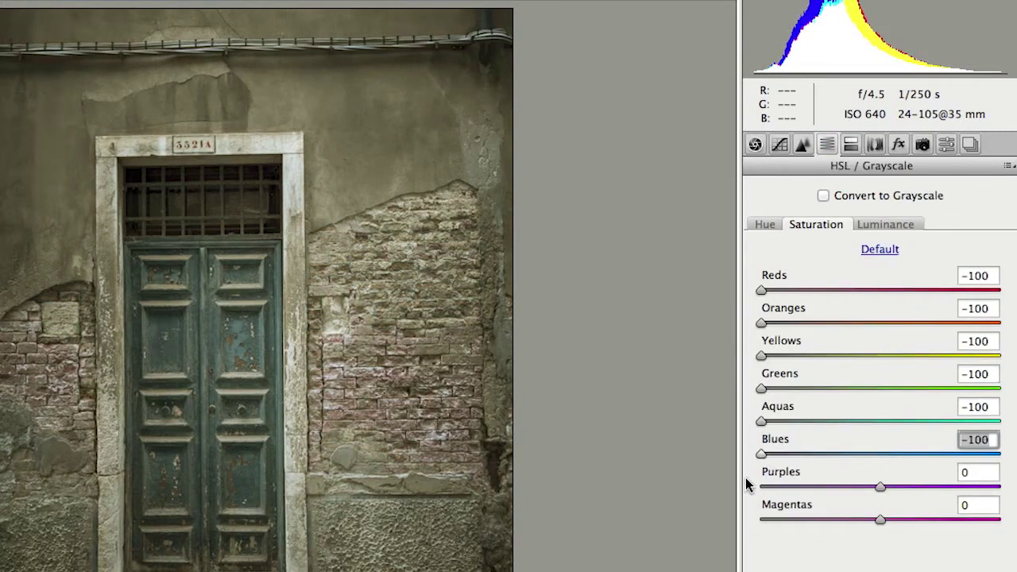
pyautogui.click(763, 486)
pyautogui.moveTo(765, 521); pyautogui.dragTo(739, 531)
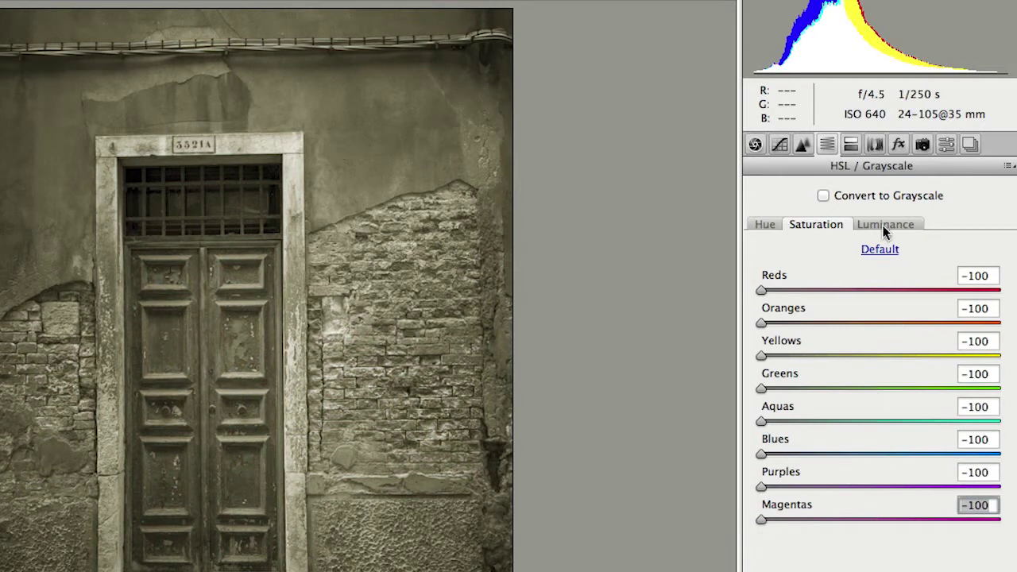
# - Raise the shadows and lower the highlights on the Blue point curve
pyautogui.click(779, 145)
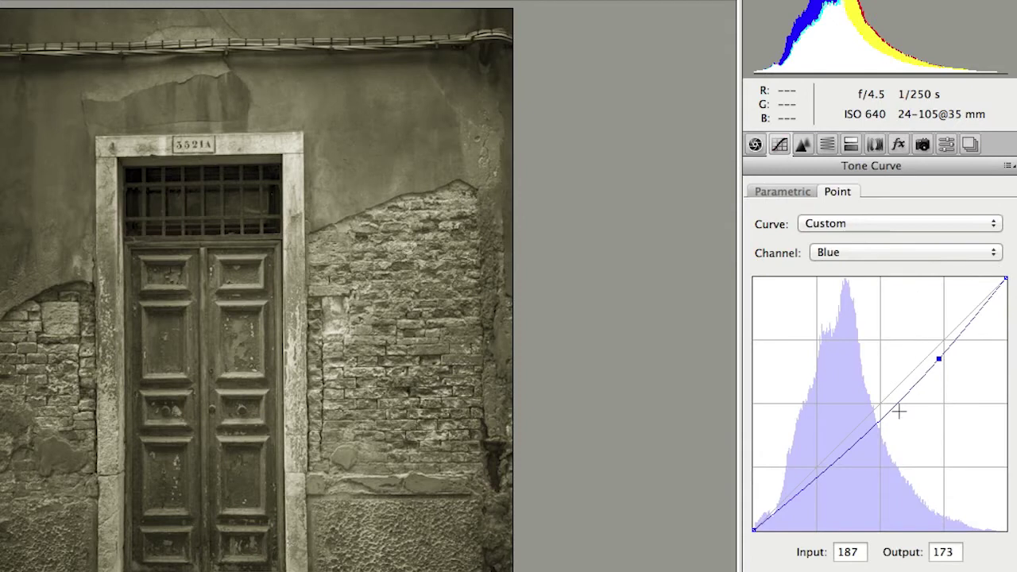
pyautogui.moveTo(818, 474); pyautogui.dragTo(816, 461)
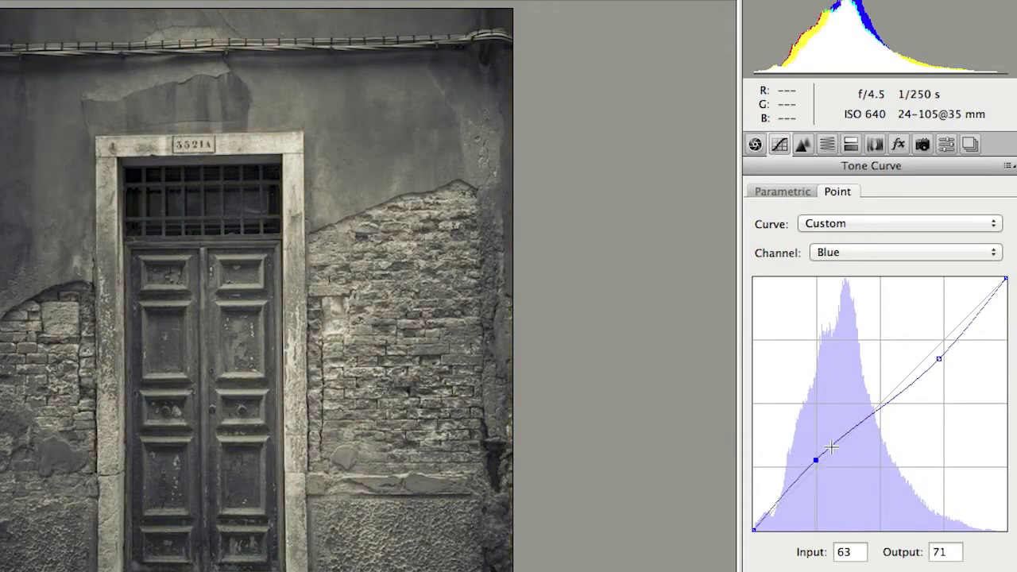
pyautogui.moveTo(940, 359); pyautogui.dragTo(947, 354)
# - Bend the Green curve into a slight S, lowering shadows and raising highlights
pyautogui.click(849, 250)
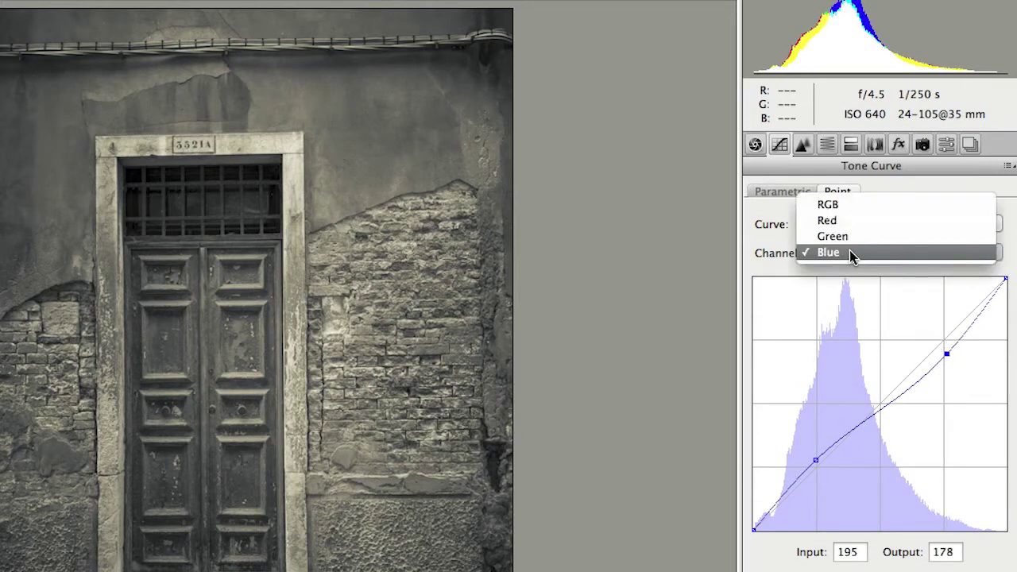
pyautogui.click(849, 221)
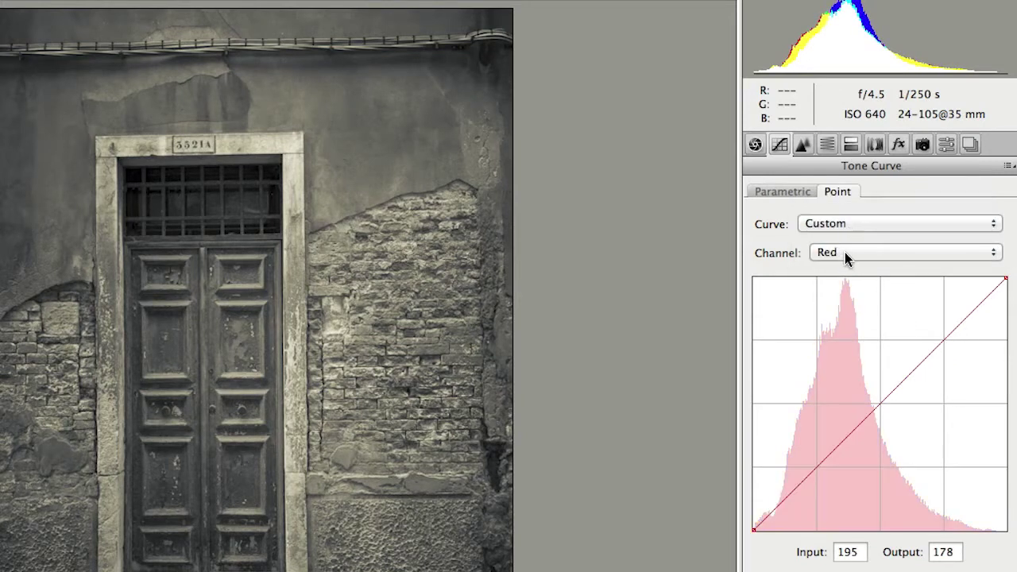
pyautogui.click(845, 252)
pyautogui.click(843, 268)
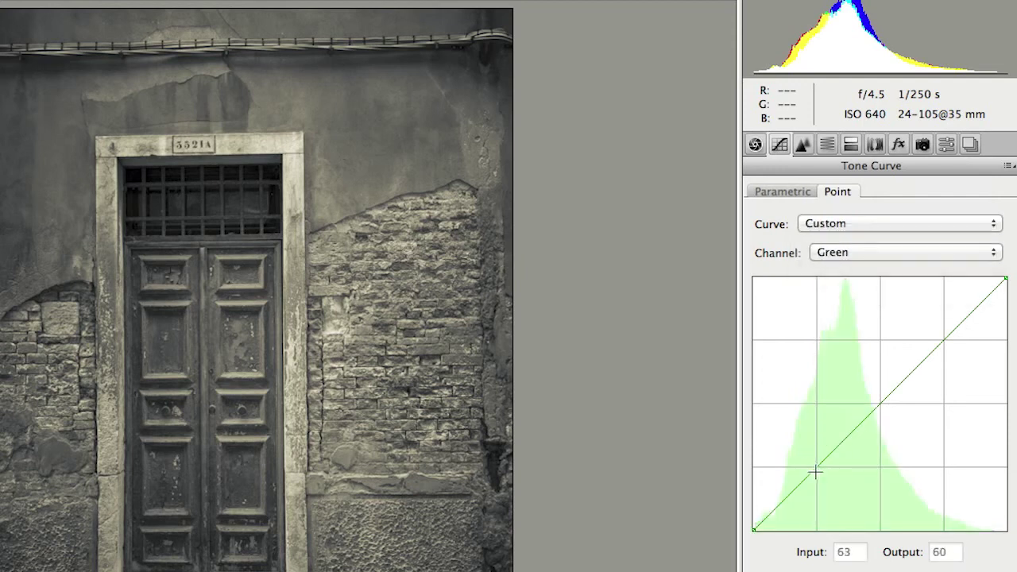
pyautogui.moveTo(815, 472); pyautogui.dragTo(818, 473)
pyautogui.moveTo(947, 344); pyautogui.dragTo(945, 330)
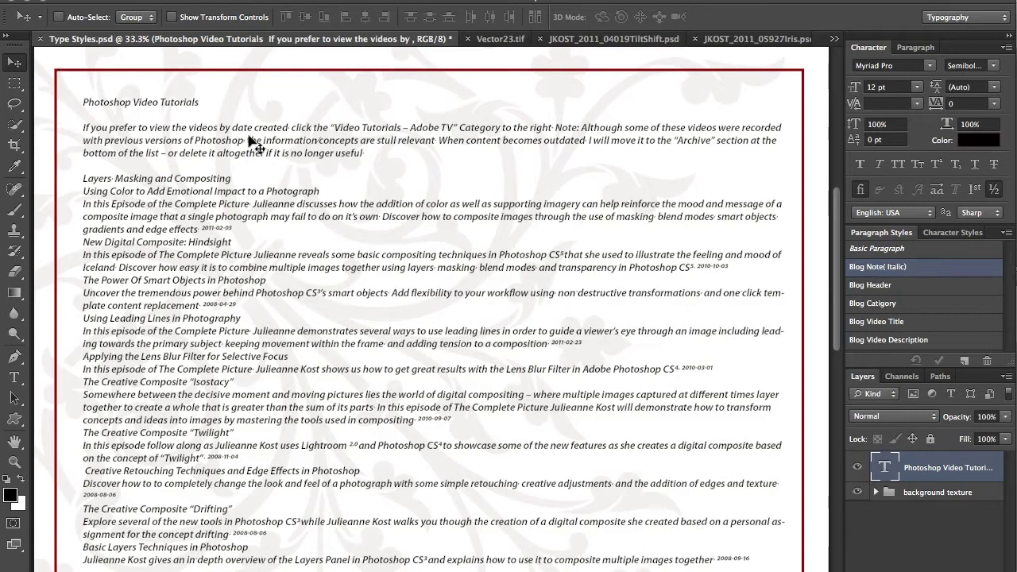
# - Style the title with Blog Header and 'Layers Masking and Compositing' with Blog Catigory
pyautogui.press('t')
pyautogui.click(145, 105)
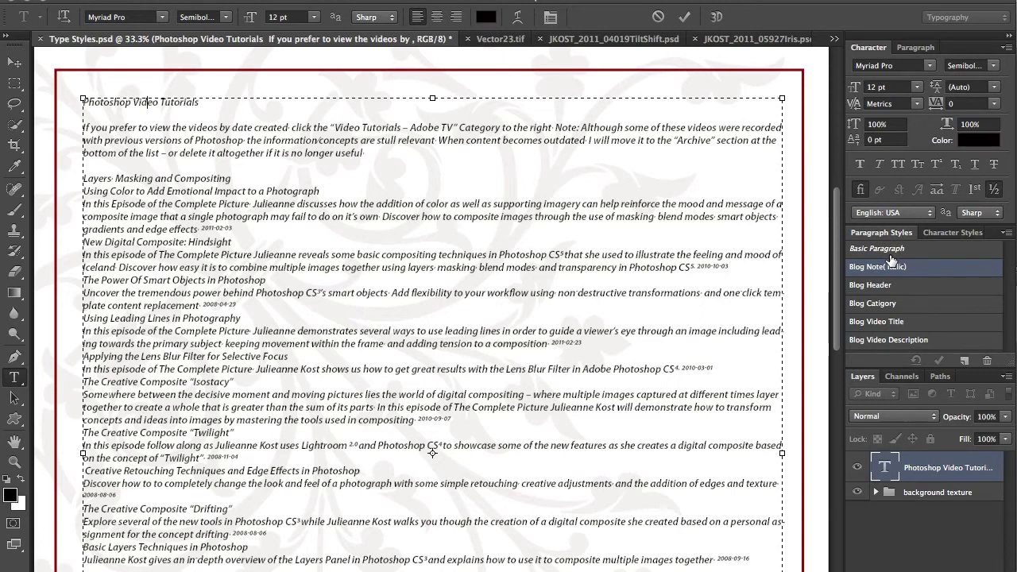
pyautogui.click(890, 286)
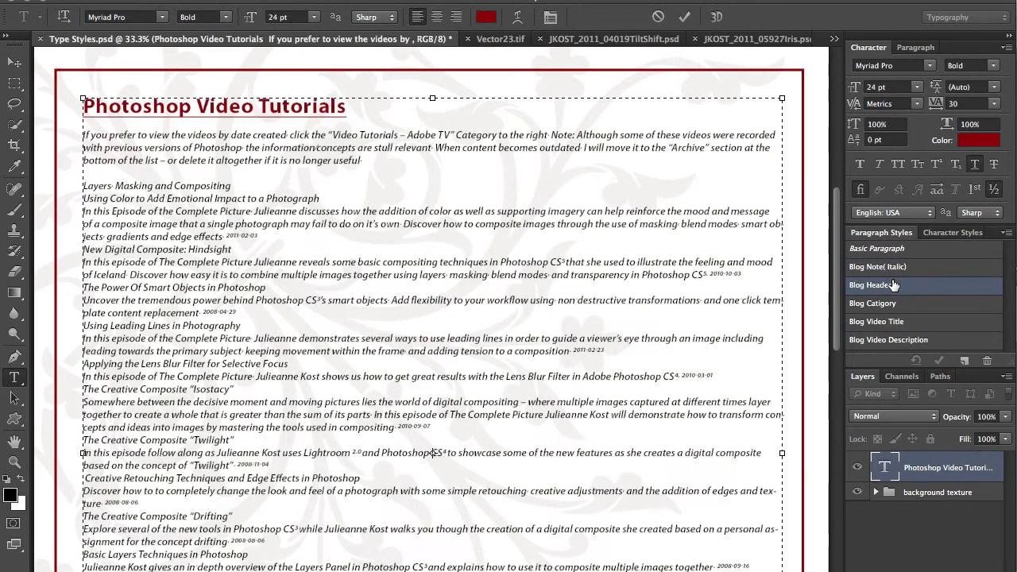
pyautogui.press('Down')
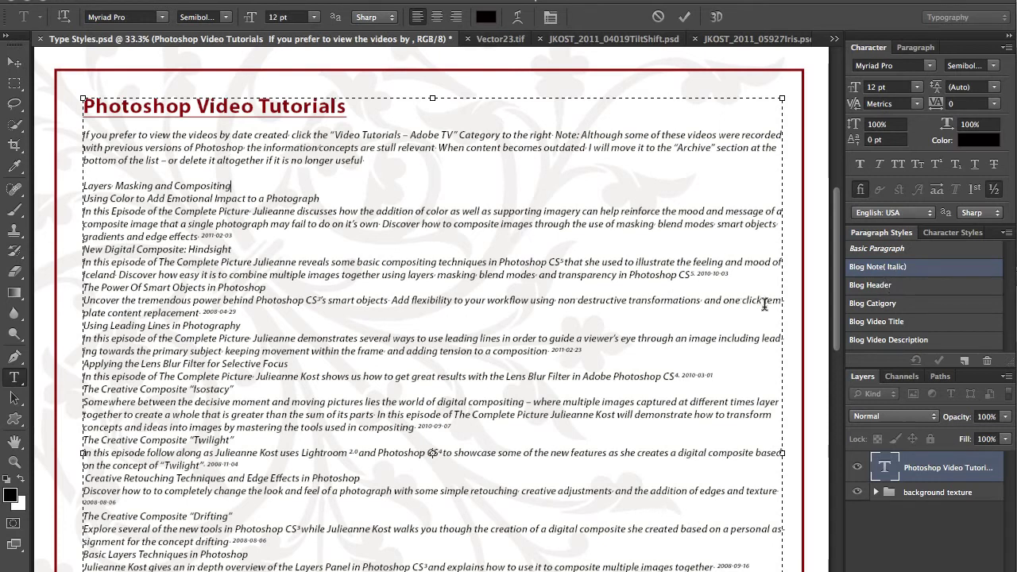
pyautogui.click(899, 306)
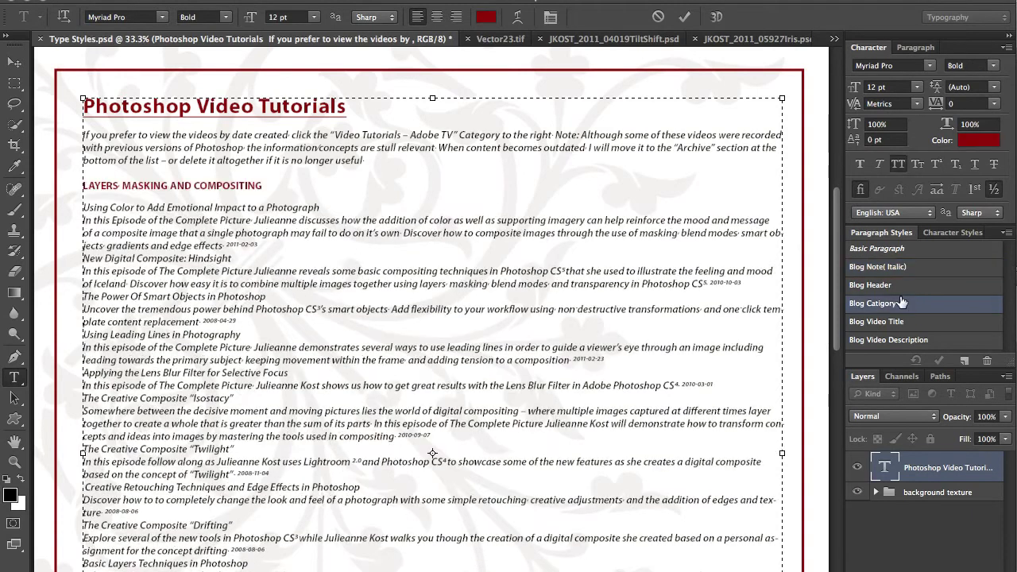
pyautogui.doubleClick(914, 305)
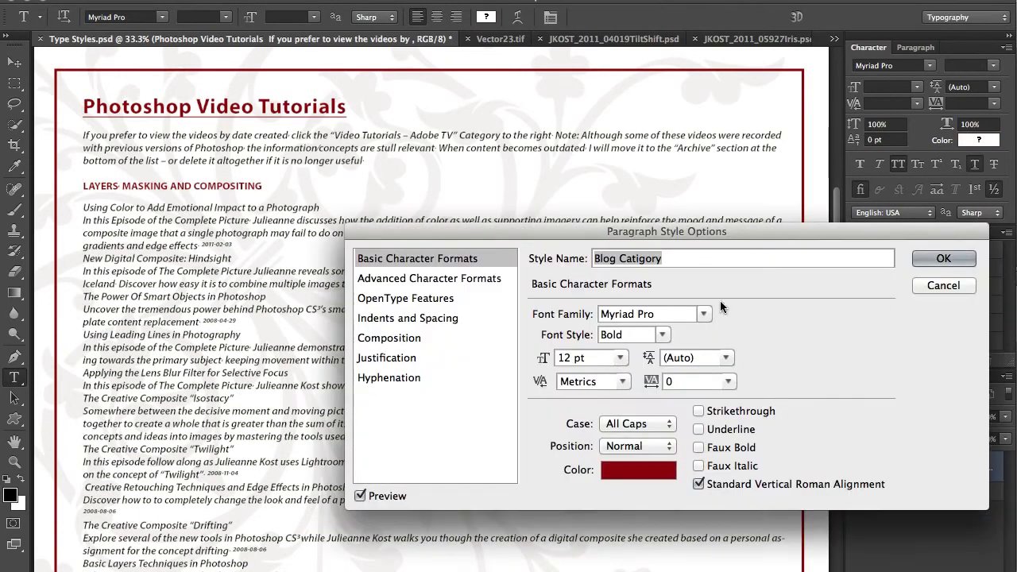
# - Review Blog Catigory's Advanced Character, OpenType, Indents, Composition, Justification and Hyphenation settings, then accept
pyautogui.click(449, 281)
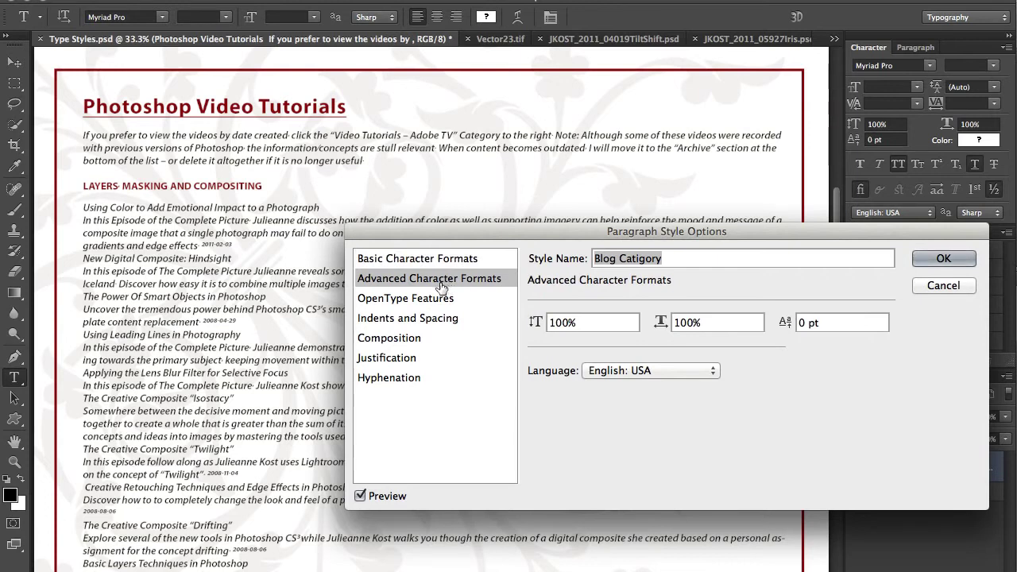
pyautogui.click(429, 300)
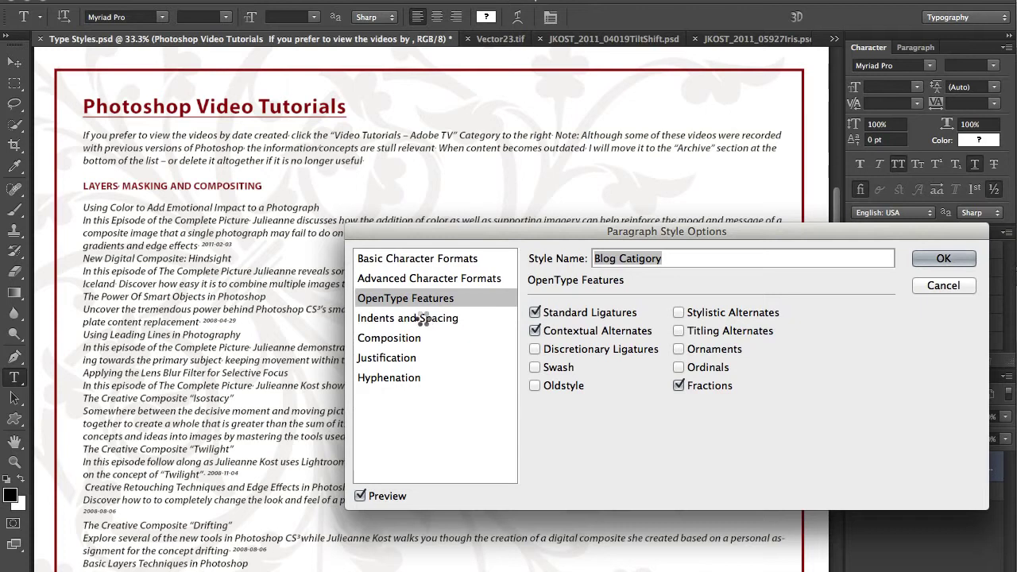
pyautogui.click(427, 318)
pyautogui.click(657, 309)
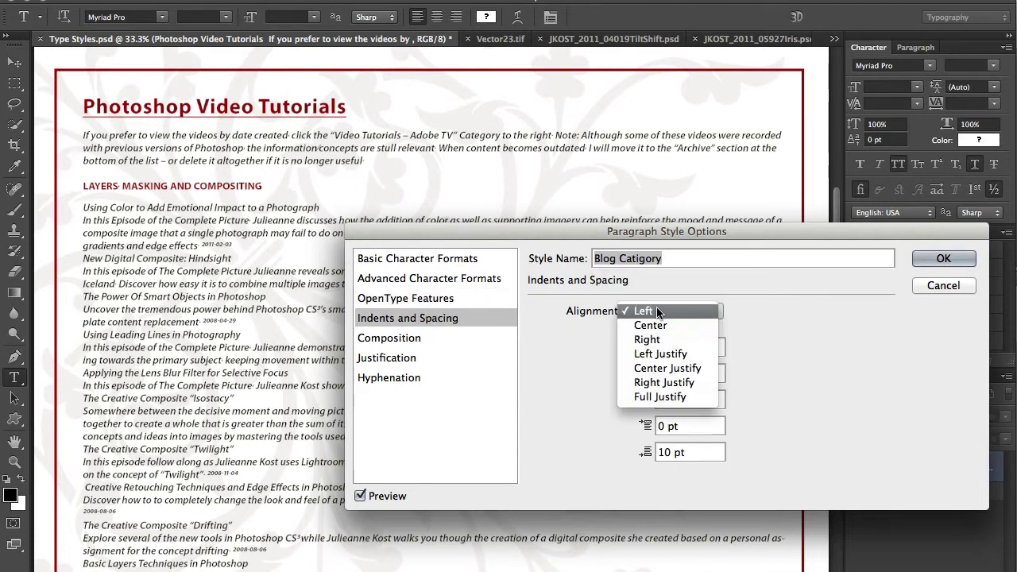
pyautogui.click(430, 344)
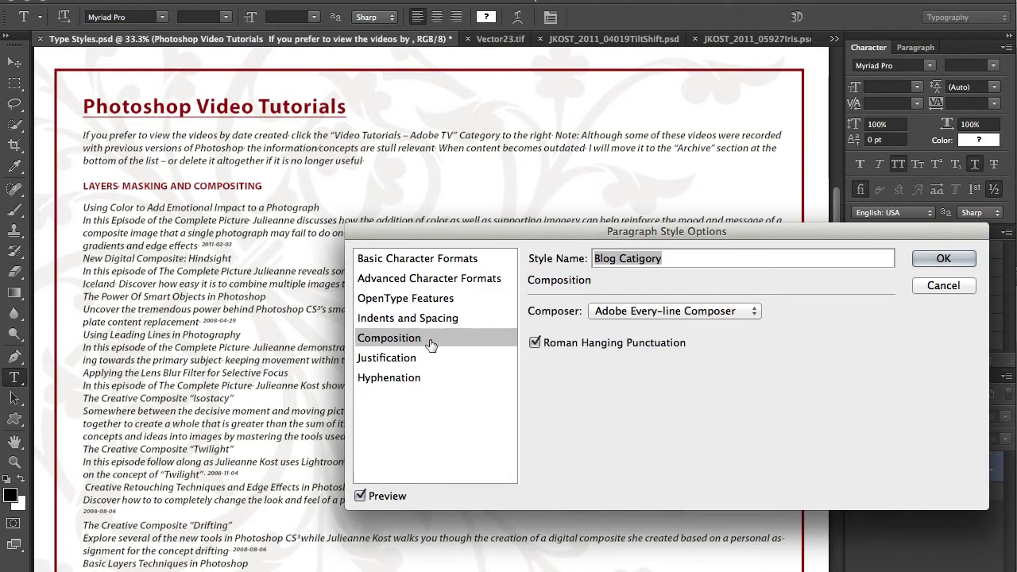
pyautogui.click(666, 310)
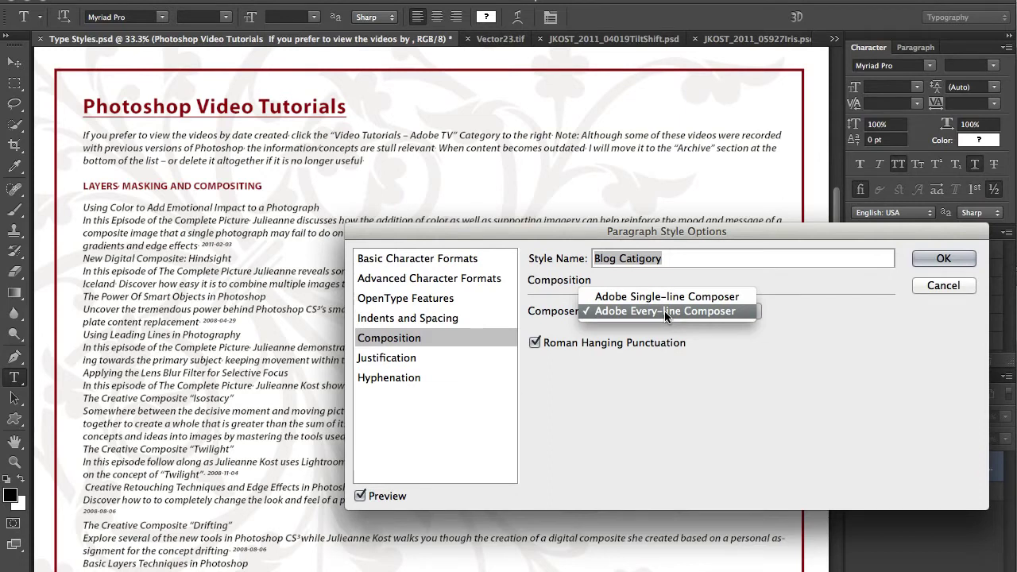
pyautogui.click(665, 311)
pyautogui.click(410, 360)
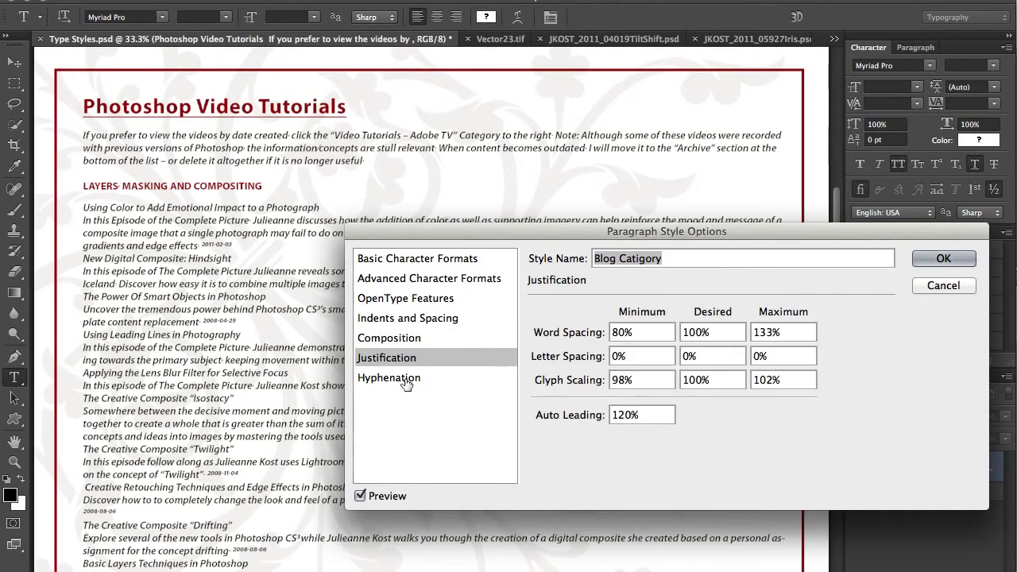
pyautogui.click(412, 377)
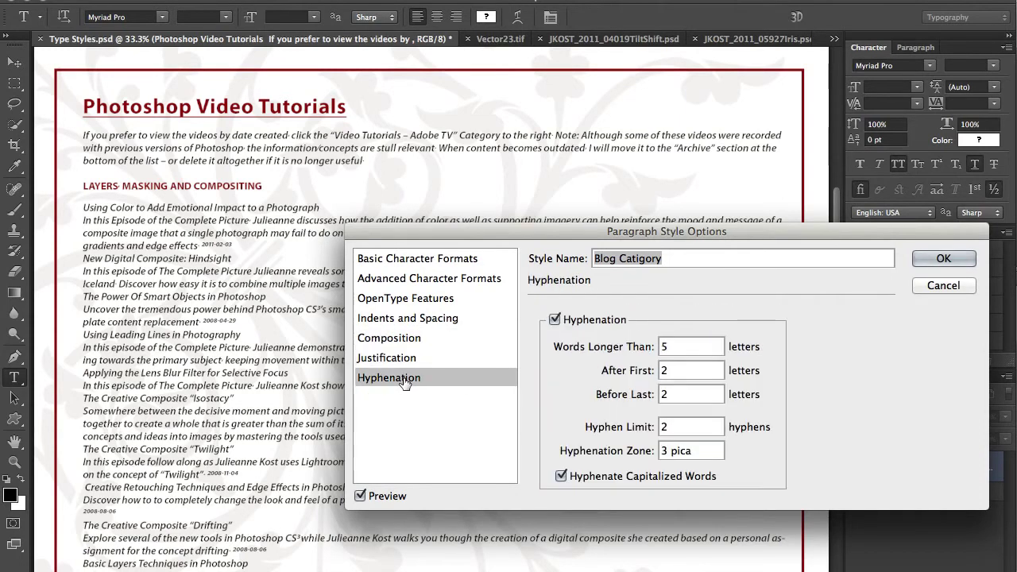
pyautogui.click(944, 261)
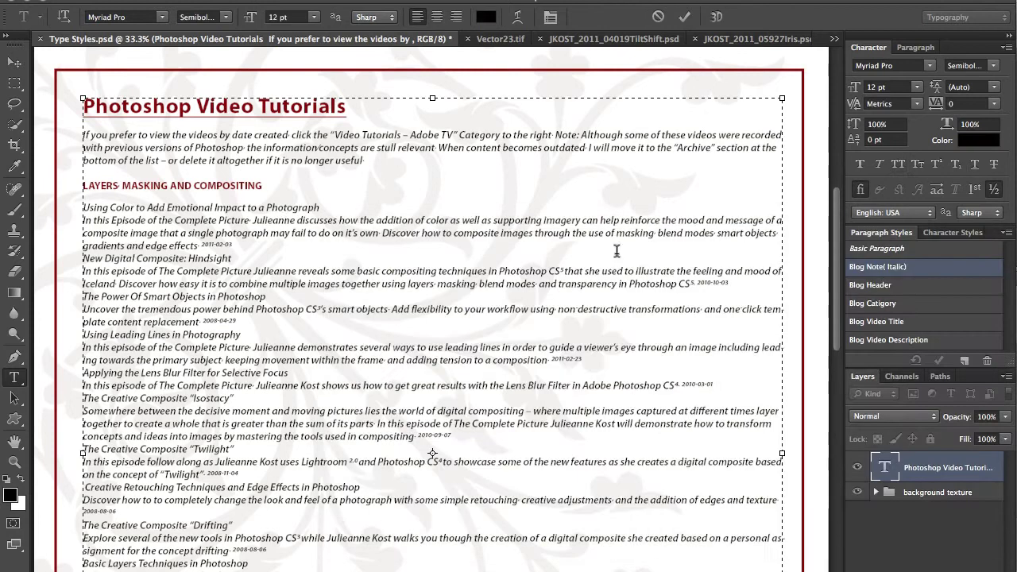
# - Apply Blog Video Title and Blog Video Description to the first and Hindsight entries
pyautogui.click(895, 323)
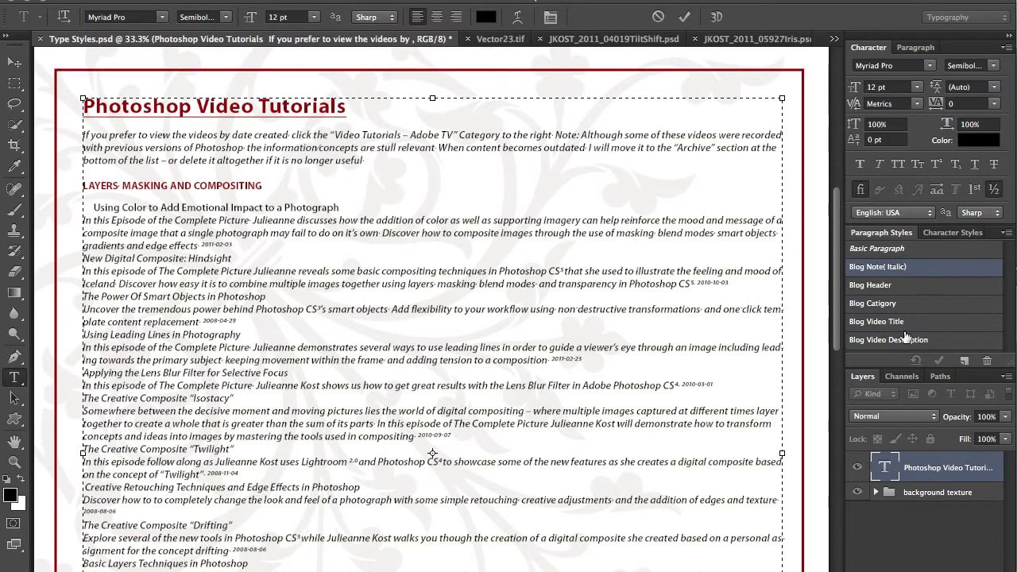
pyautogui.click(904, 340)
pyautogui.press('Down')
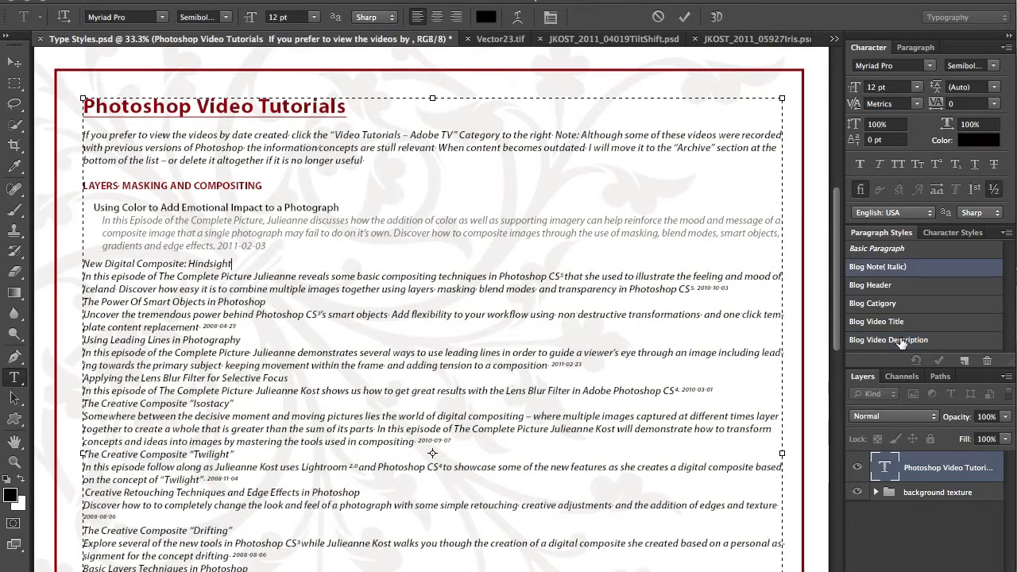
pyautogui.click(904, 322)
pyautogui.press('Down')
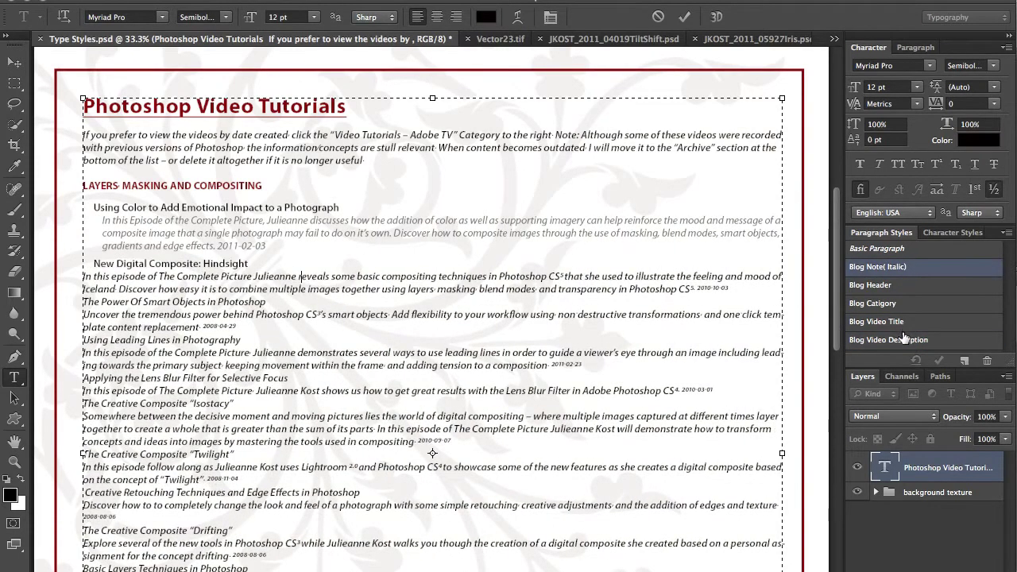
pyautogui.click(904, 340)
# - Apply the same title and description styles to the Smart Objects and Using Leading Lines entries
pyautogui.press('Down')
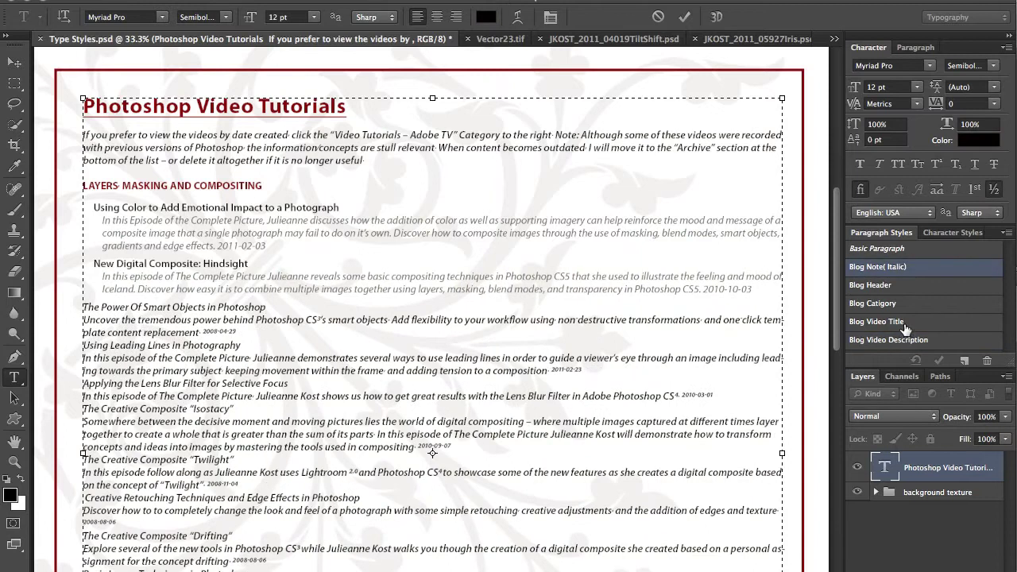
pyautogui.click(903, 323)
pyautogui.press('Down')
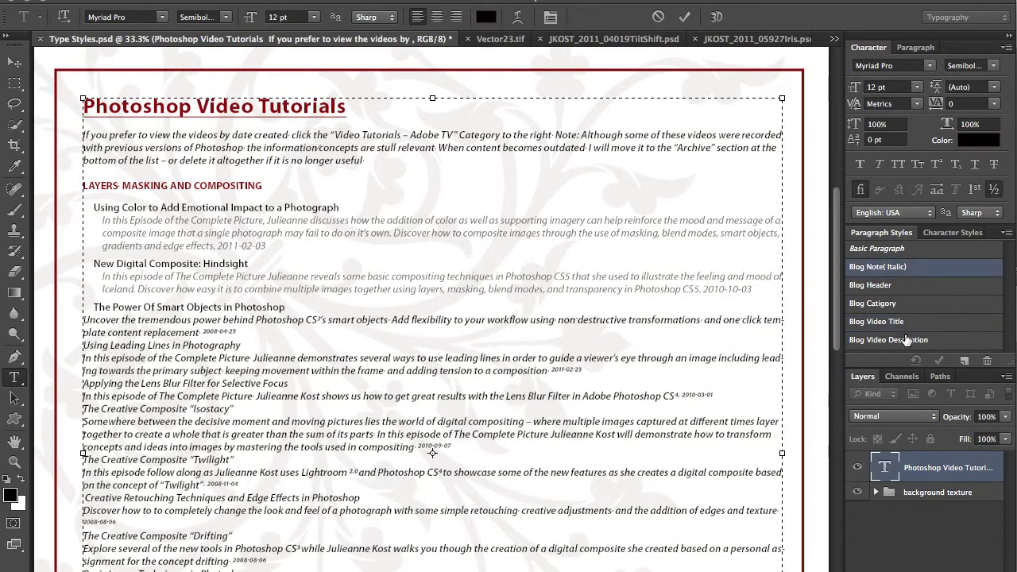
pyautogui.click(906, 340)
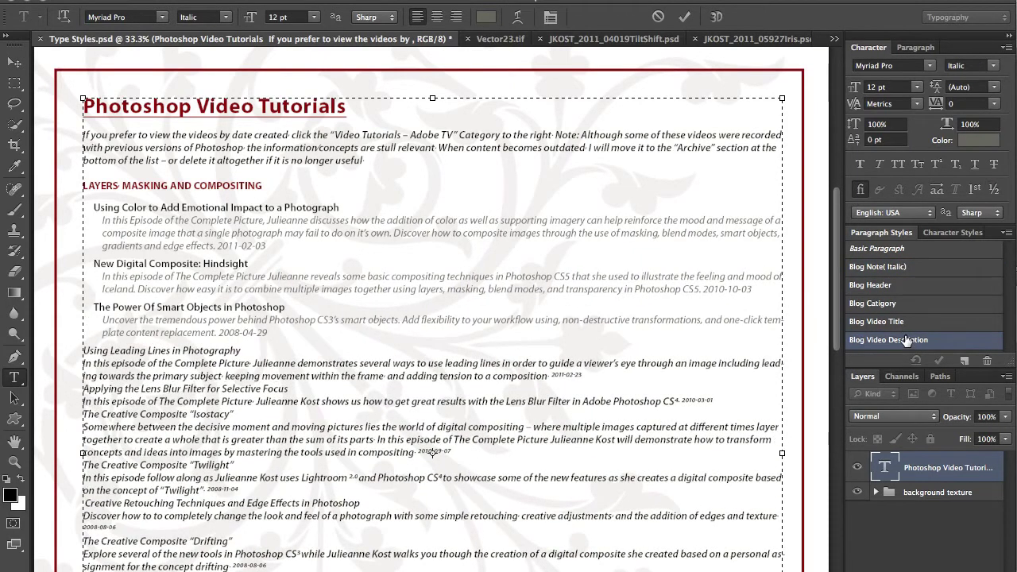
pyautogui.press('Down')
pyautogui.click(906, 322)
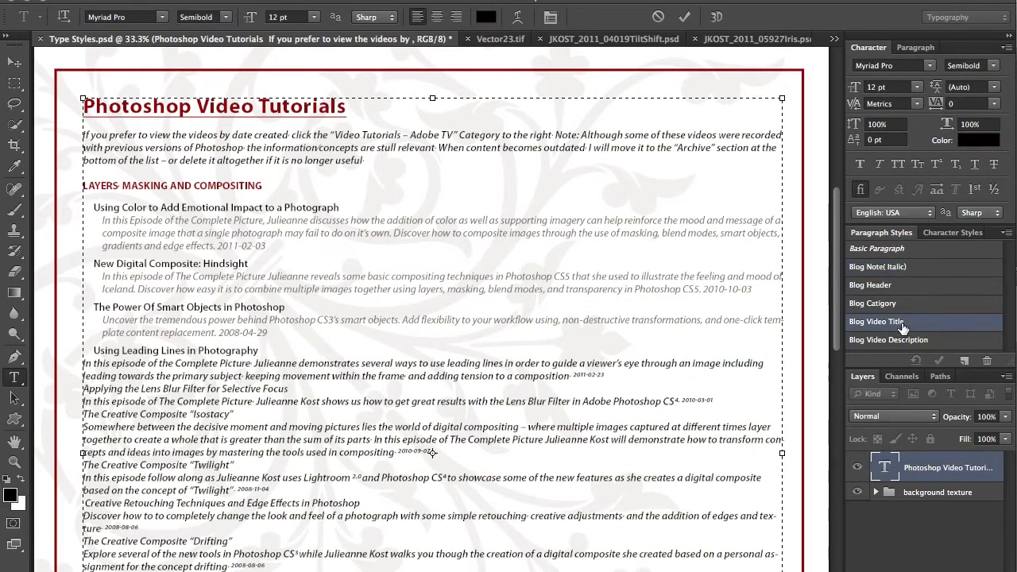
pyautogui.press('Down')
pyautogui.click(909, 340)
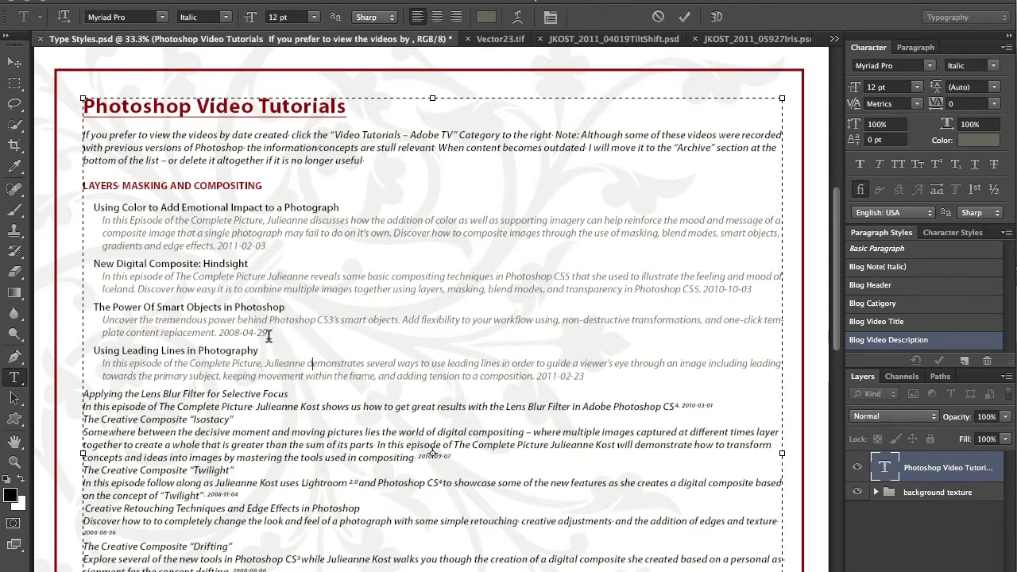
# - Apply Blog Red Dates to the dates 2008-04-29, 2010-10-03 and 2011-02-03
pyautogui.moveTo(269, 333); pyautogui.dragTo(226, 334)
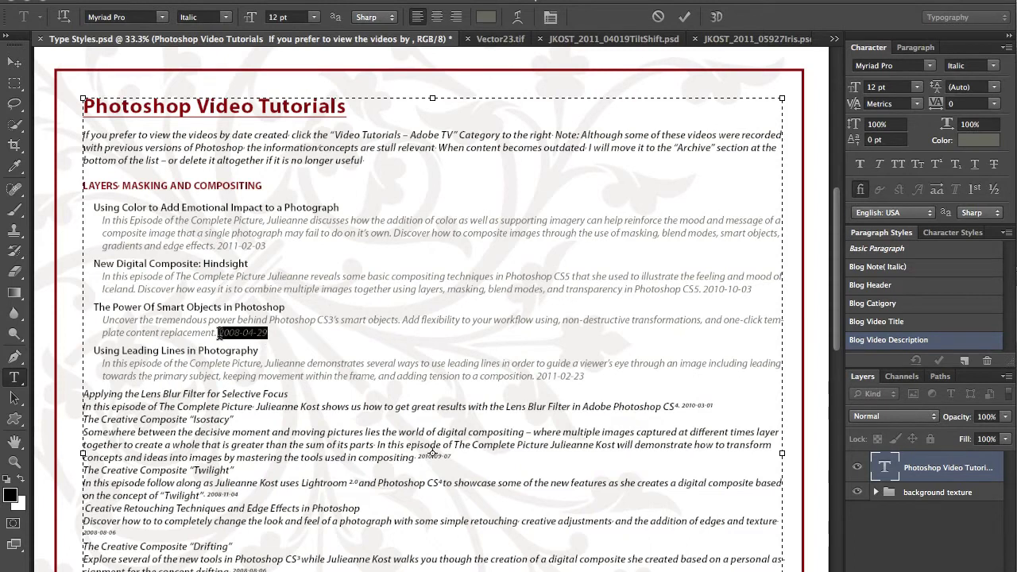
pyautogui.click(950, 233)
pyautogui.click(896, 267)
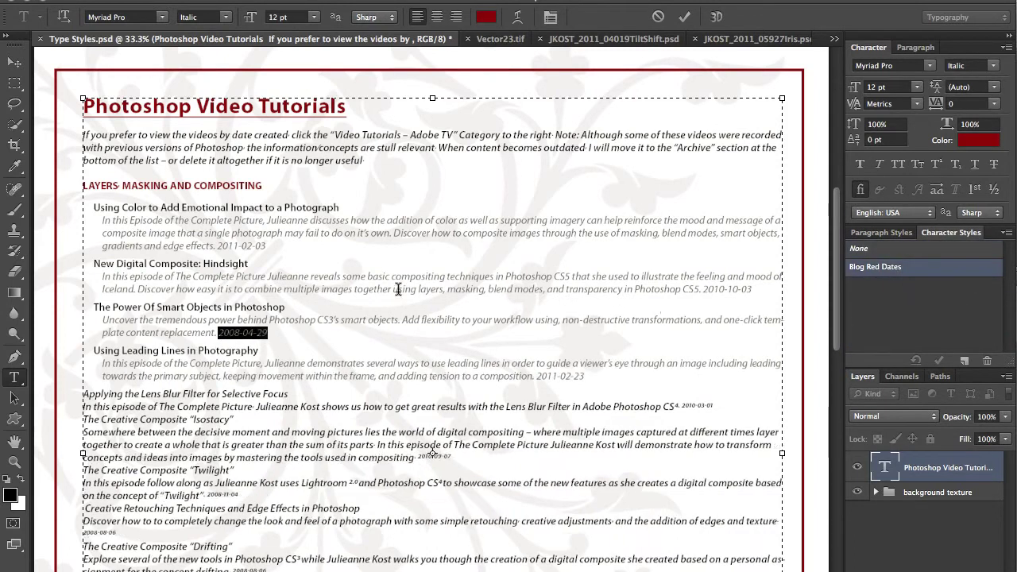
pyautogui.moveTo(753, 290); pyautogui.dragTo(710, 290)
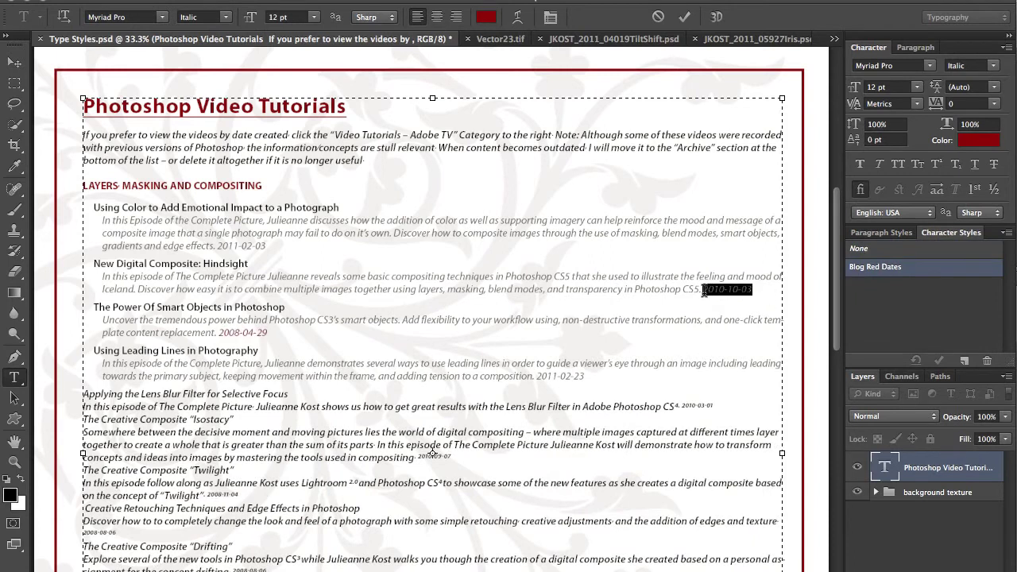
pyautogui.click(882, 268)
pyautogui.moveTo(266, 247); pyautogui.dragTo(220, 247)
pyautogui.click(897, 269)
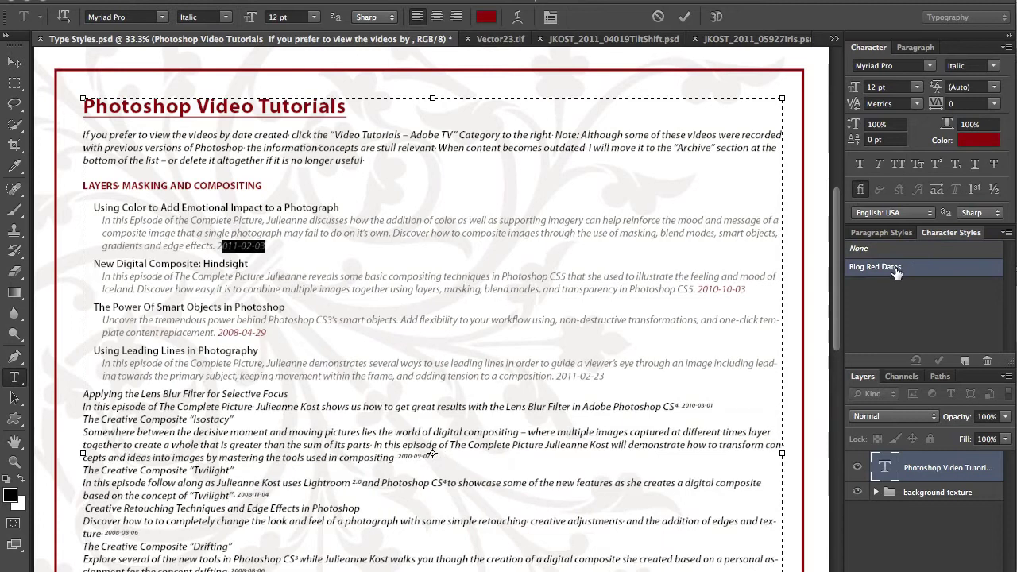
# - Recolour the dates blue, then clear the override to restore the red date style
pyautogui.click(486, 16)
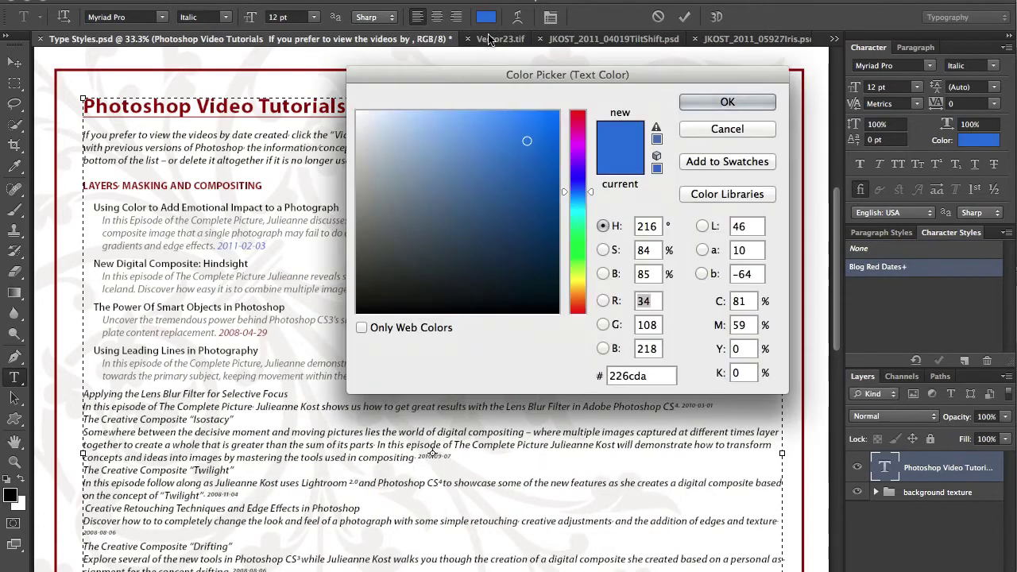
pyautogui.click(690, 103)
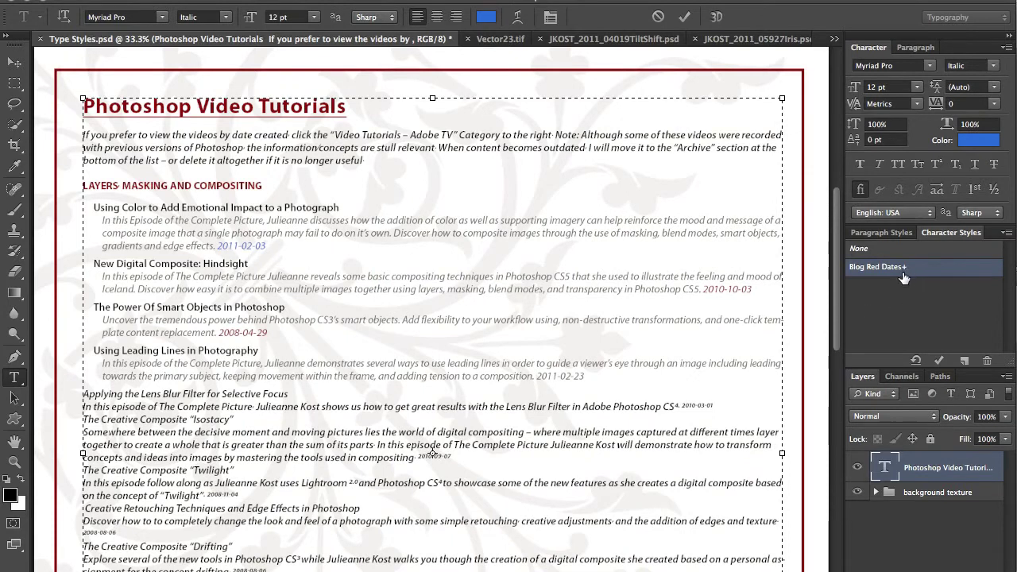
pyautogui.click(938, 362)
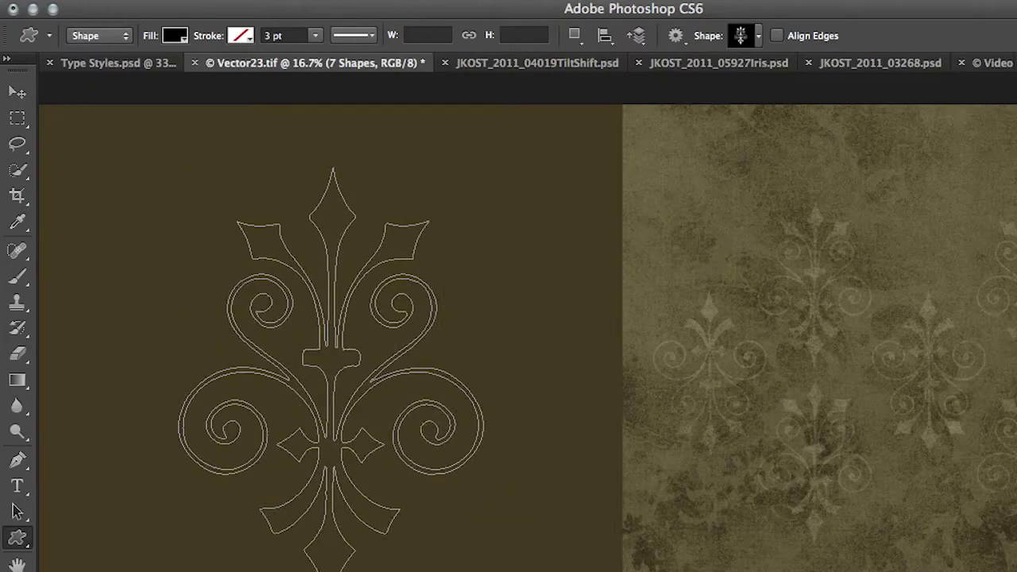
# - Draw the fleur ornament and give it a solid dark brown fill sampled from the background
pyautogui.moveTo(349, 409); pyautogui.dragTo(481, 568)
pyautogui.click(176, 39)
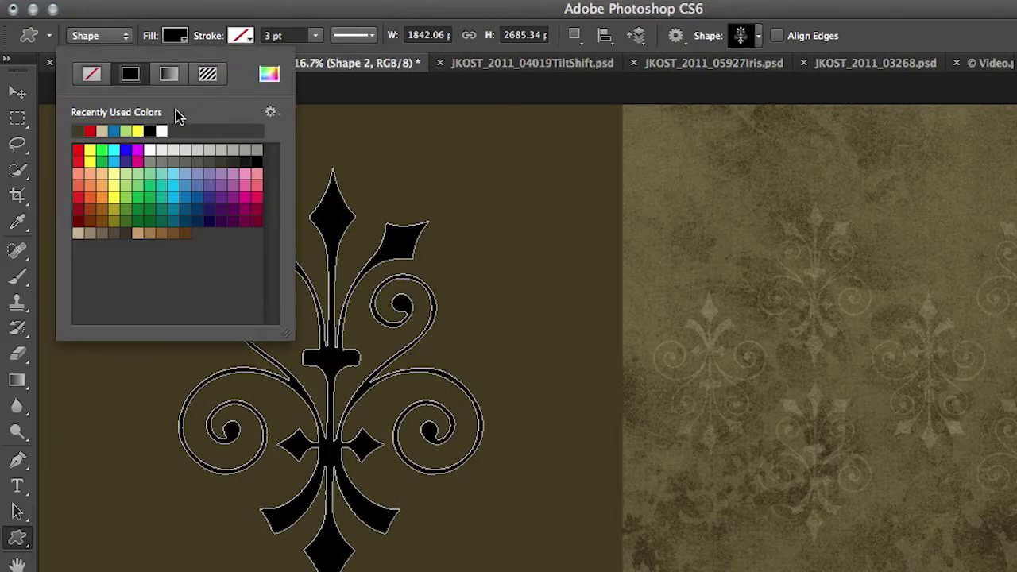
pyautogui.click(169, 74)
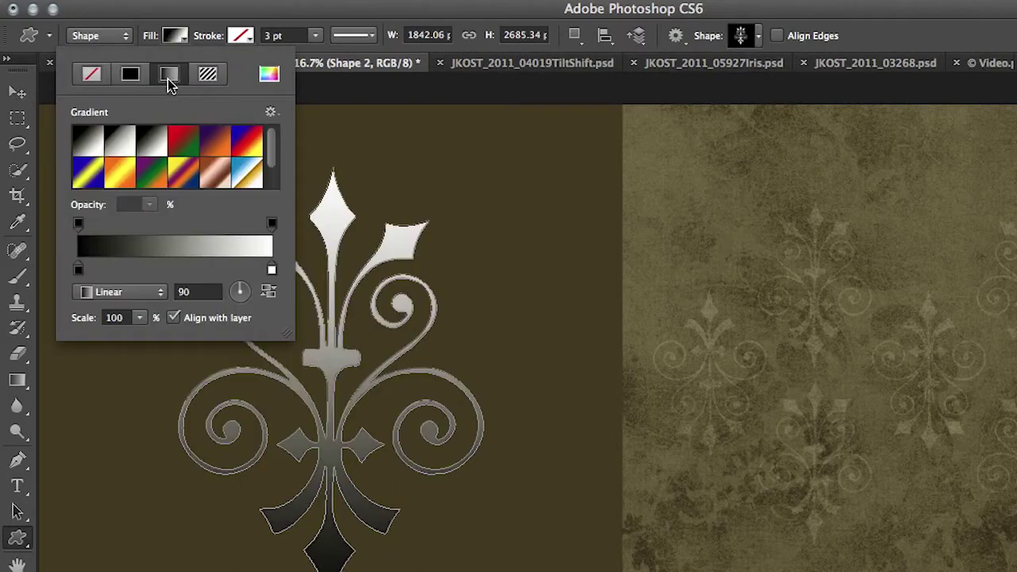
pyautogui.click(207, 74)
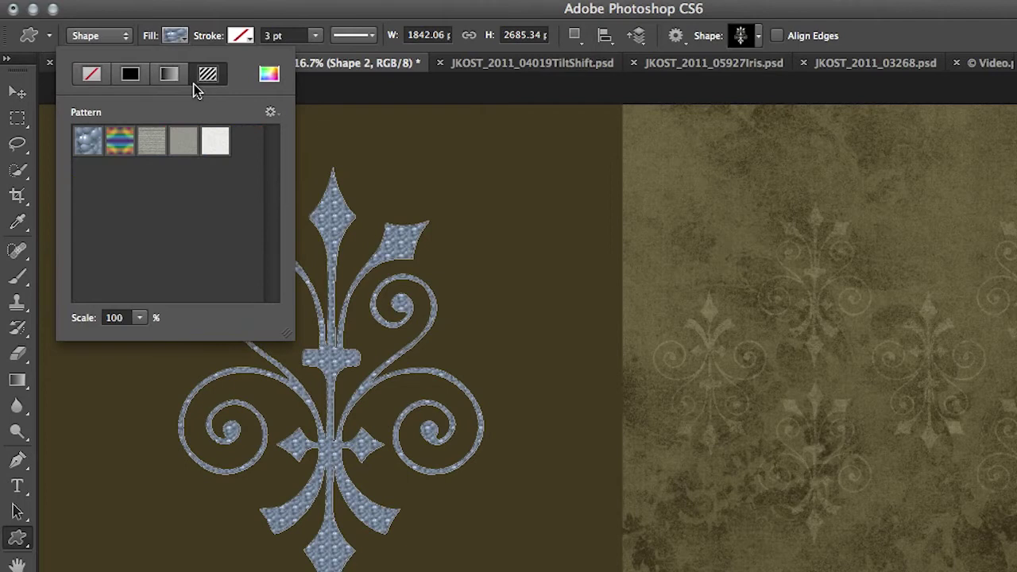
pyautogui.click(131, 74)
pyautogui.click(269, 75)
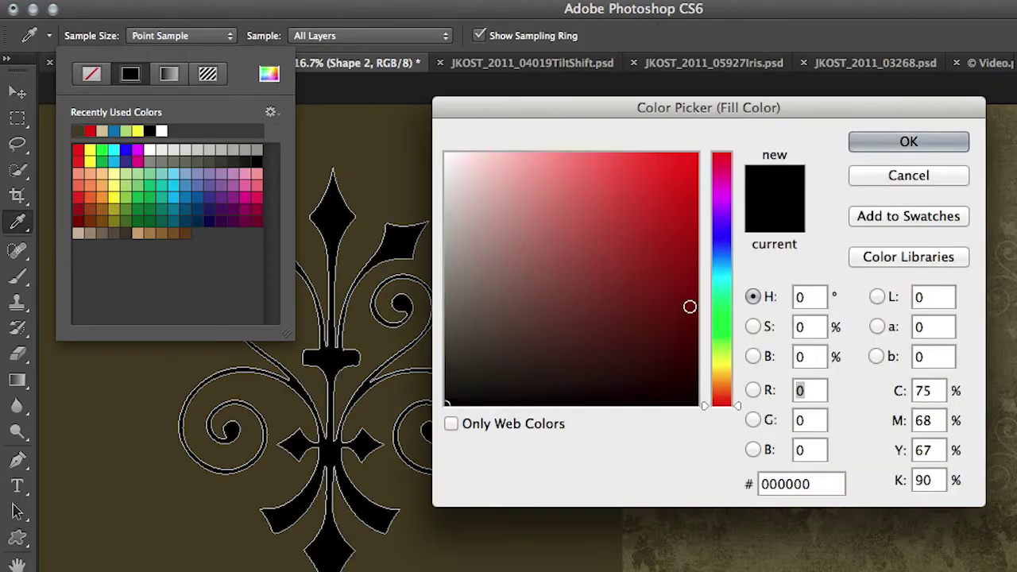
pyautogui.click(896, 545)
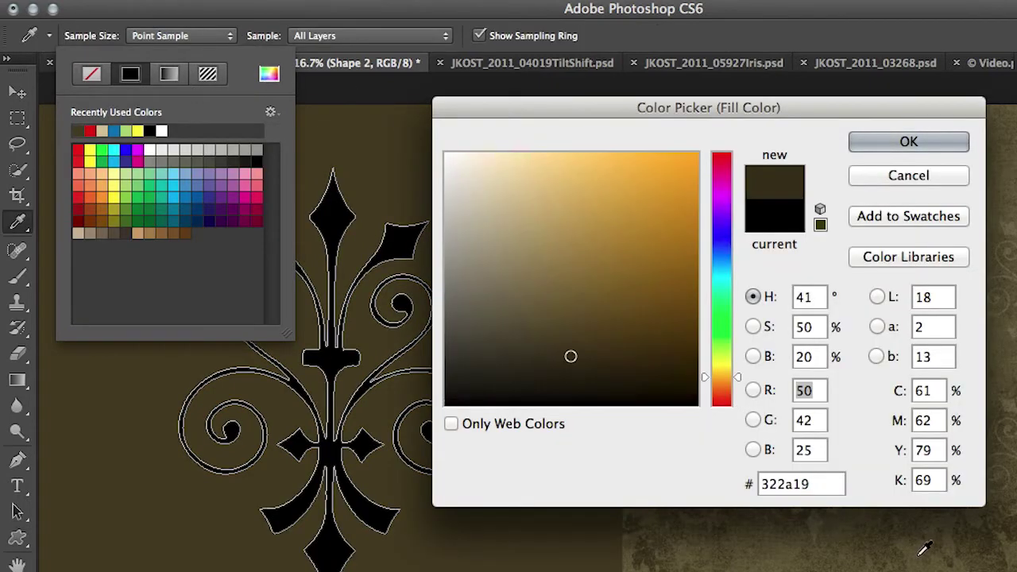
pyautogui.click(857, 142)
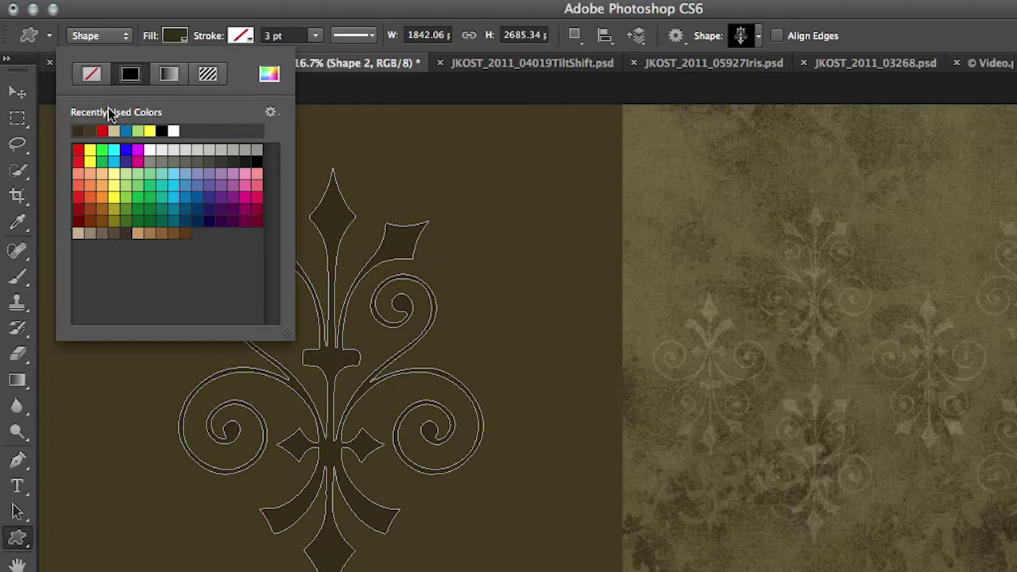
# - Try a red ornament outline in dashed, dotted and long-dashed styles
pyautogui.click(237, 37)
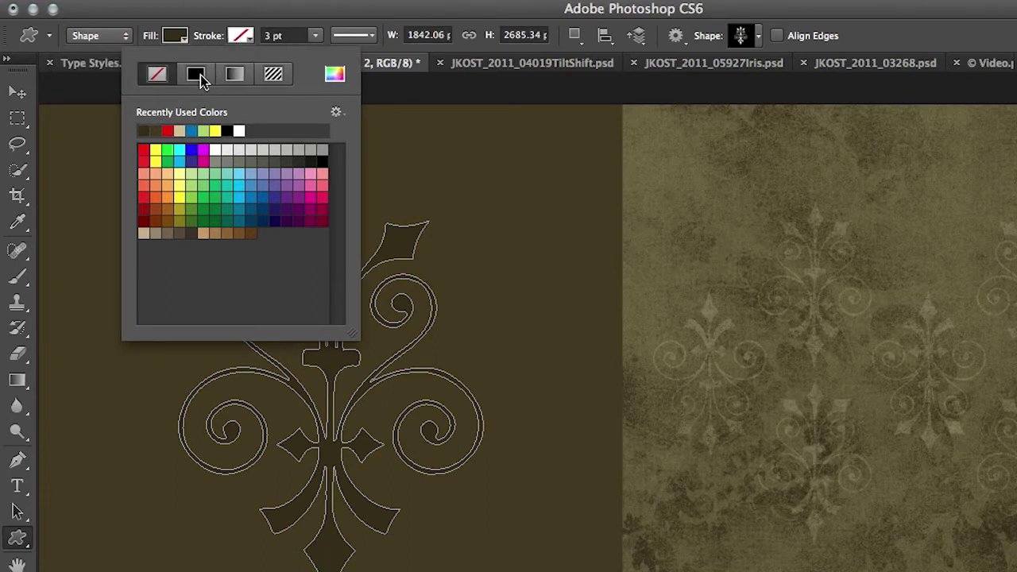
pyautogui.click(167, 130)
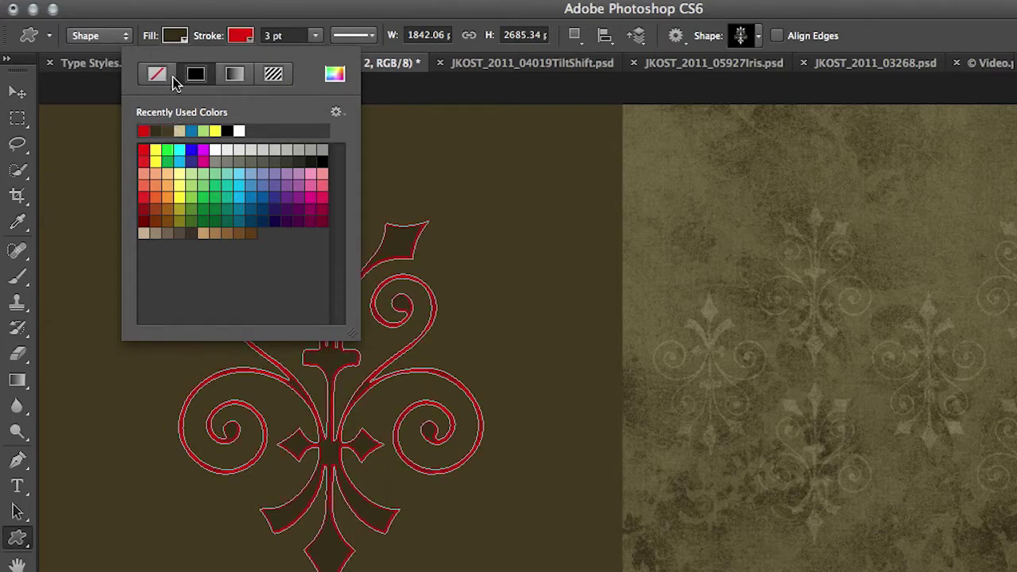
pyautogui.click(279, 35)
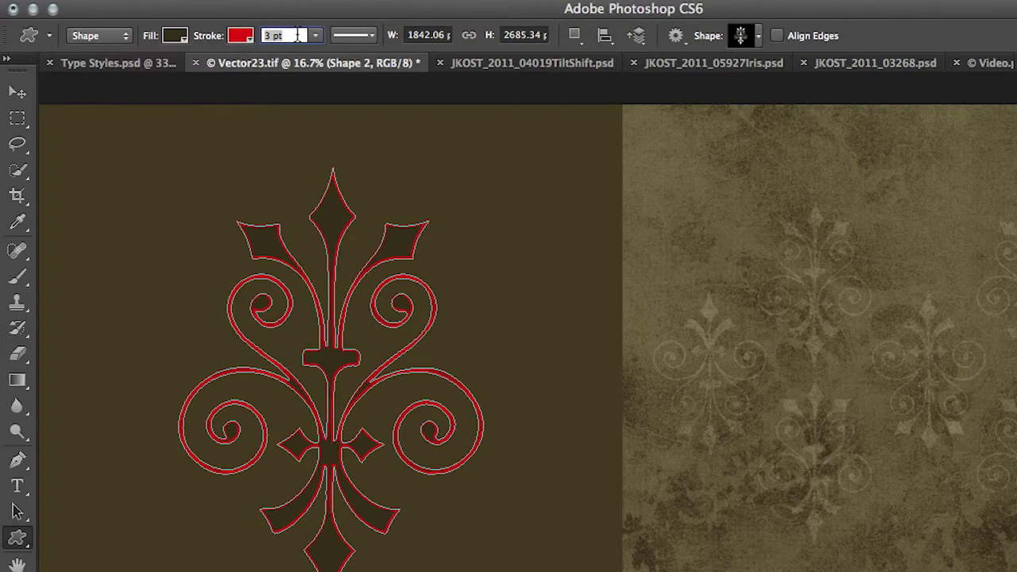
pyautogui.click(352, 36)
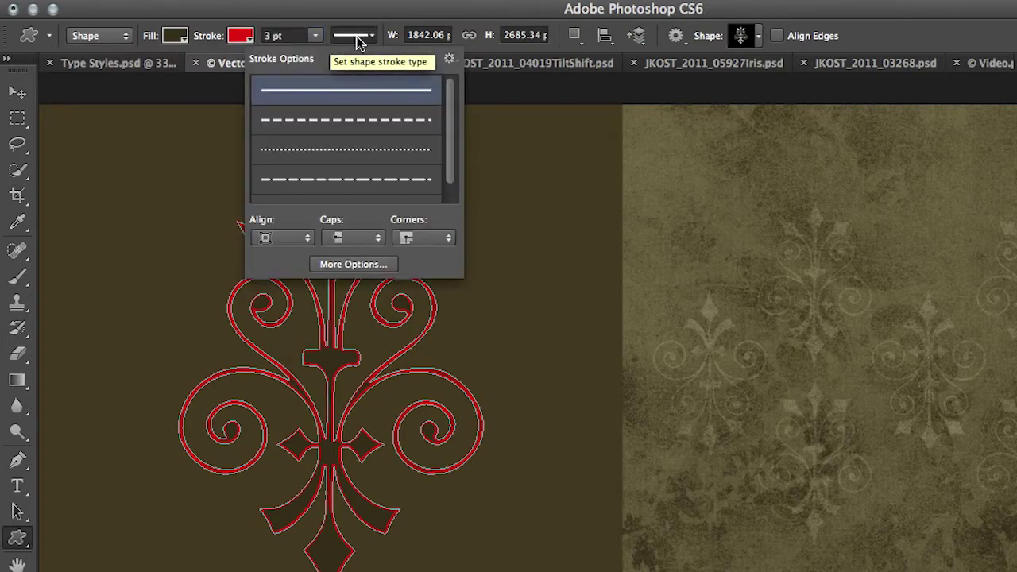
pyautogui.click(373, 127)
pyautogui.click(351, 152)
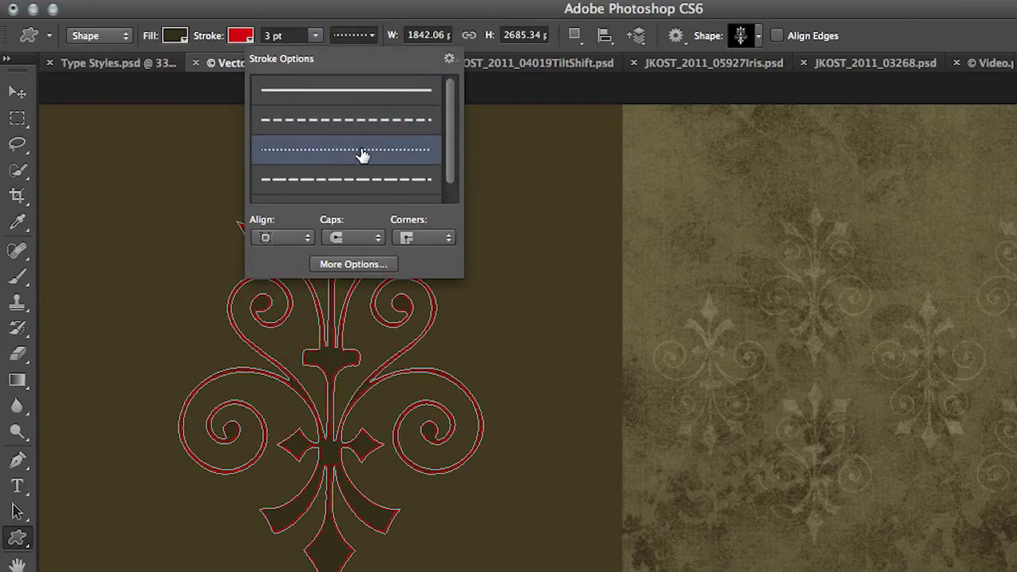
pyautogui.click(345, 179)
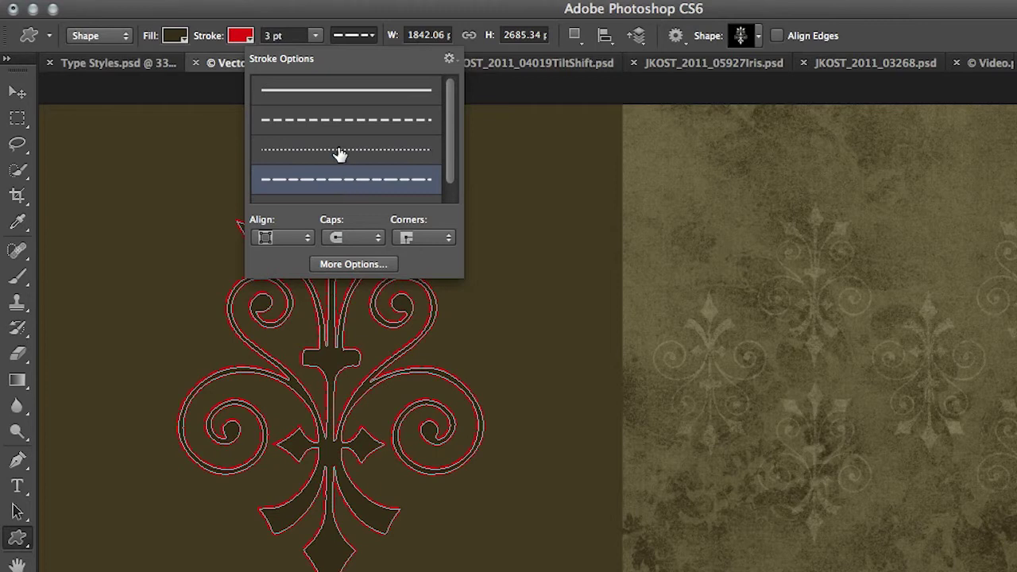
pyautogui.click(354, 266)
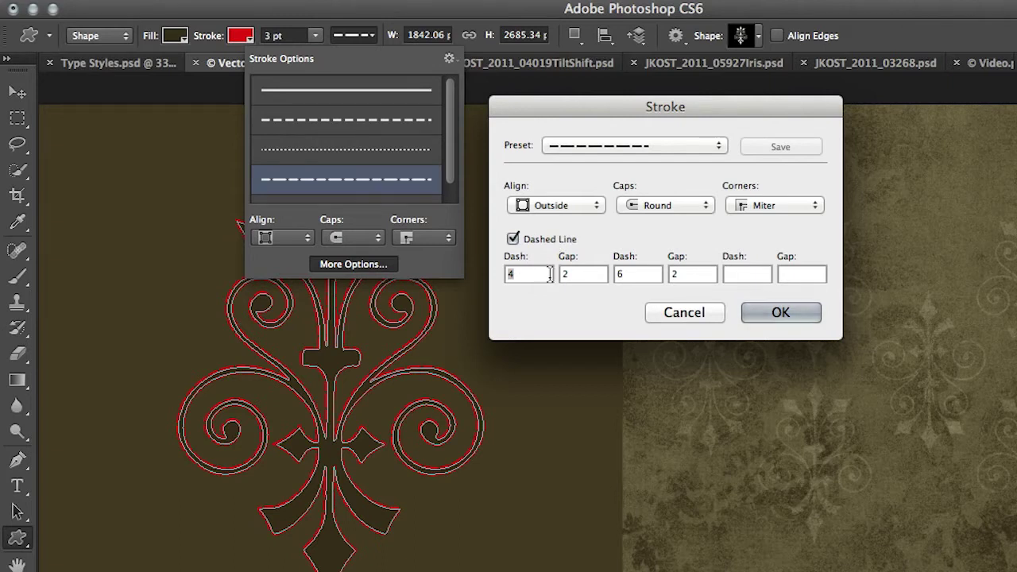
pyautogui.click(702, 314)
# - Remove the ornament's outline by setting Stroke to No Color
pyautogui.click(239, 38)
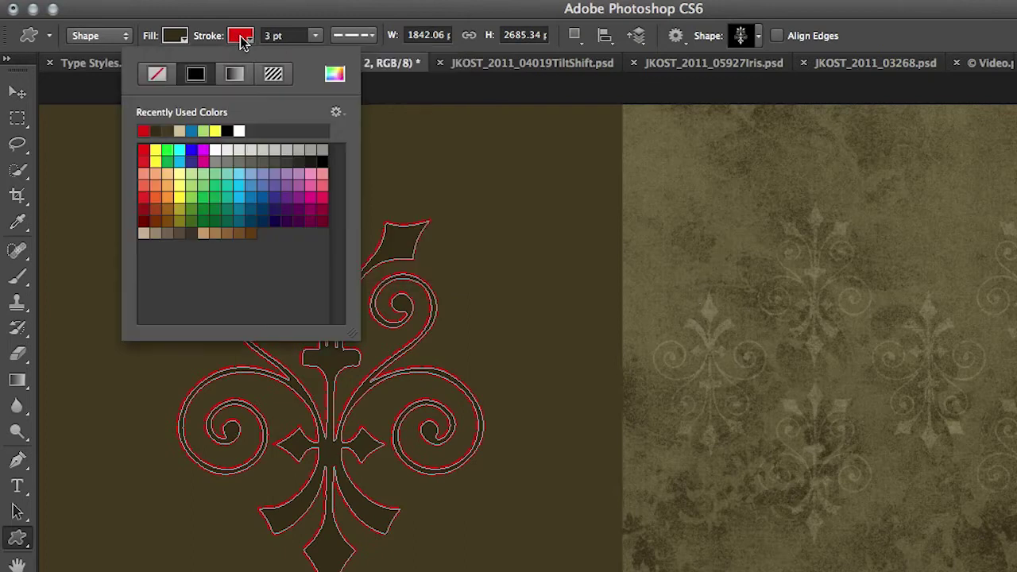
pyautogui.click(157, 75)
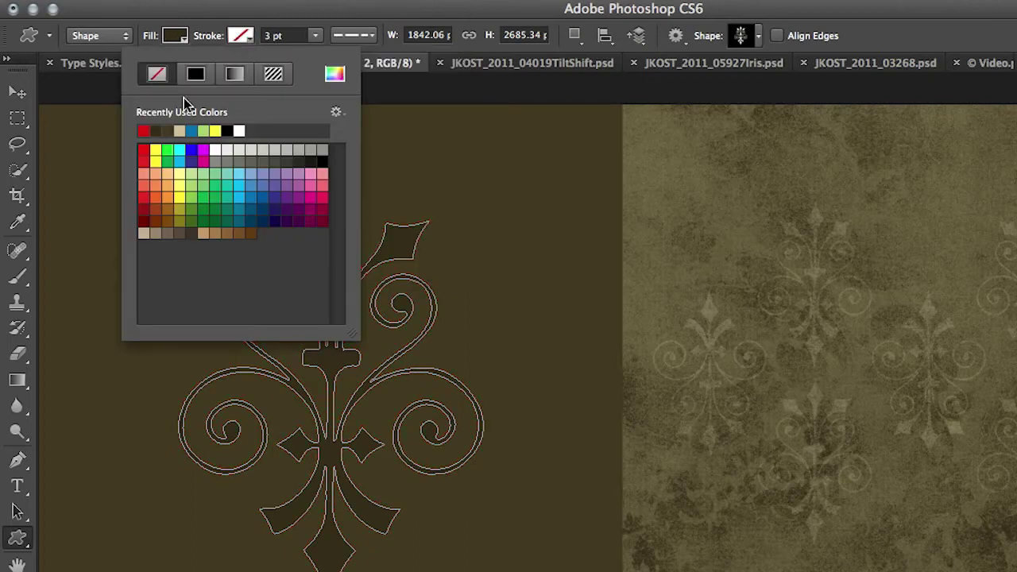
pyautogui.click(350, 16)
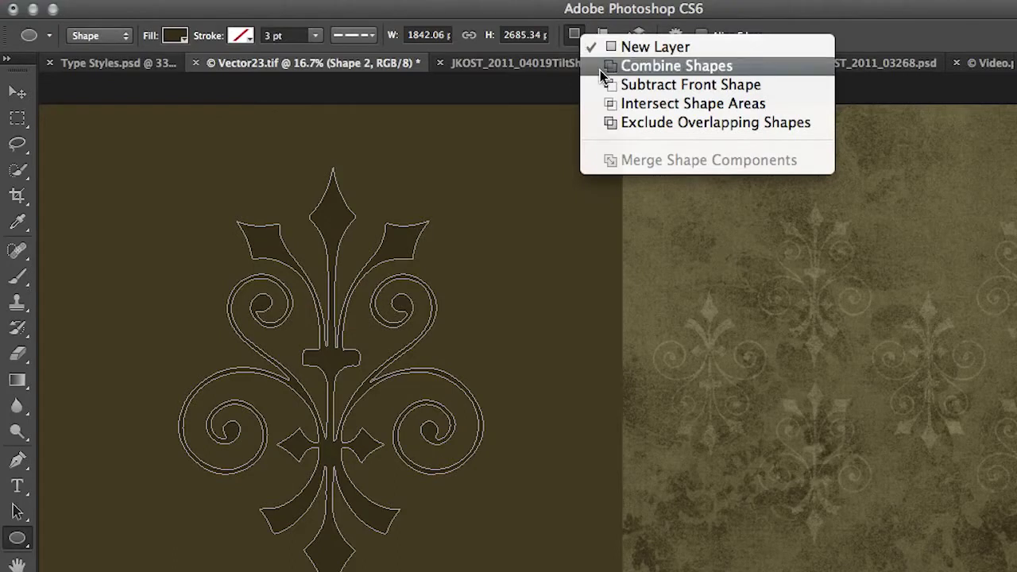
# - Combine a small circle into the fleur-de-lis's top petal within the same shape
pyautogui.click(602, 84)
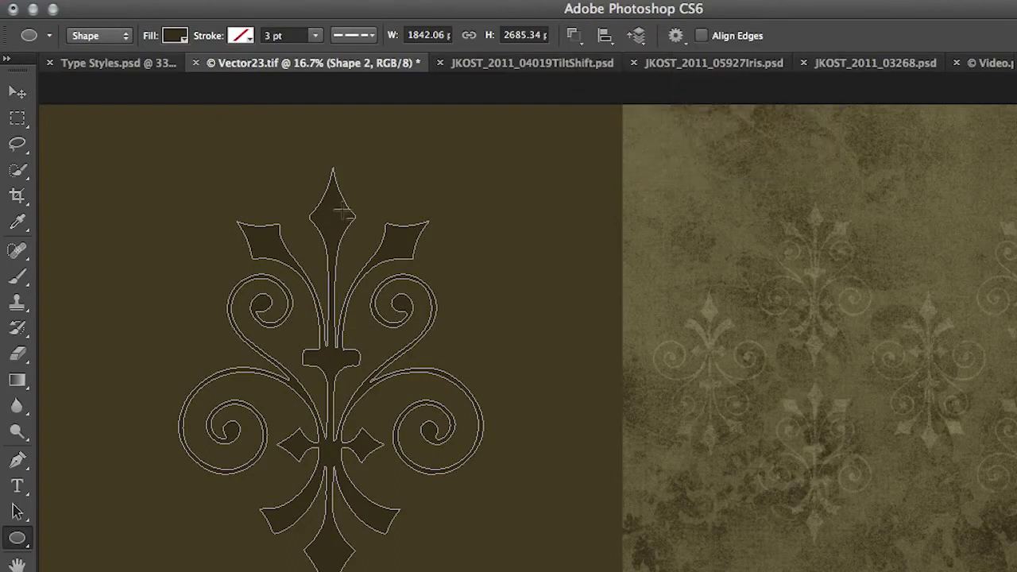
pyautogui.moveTo(327, 210); pyautogui.dragTo(343, 228)
pyautogui.click(574, 35)
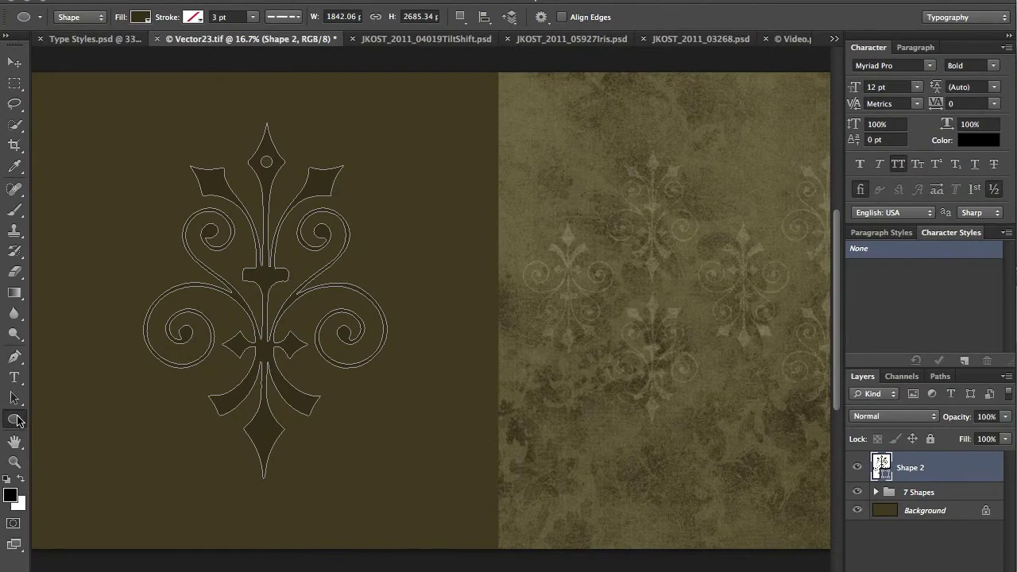
pyautogui.click(14, 419)
# - Draw a small fleur-de-lis right of the large one and move a copy to the top-left
pyautogui.click(95, 491)
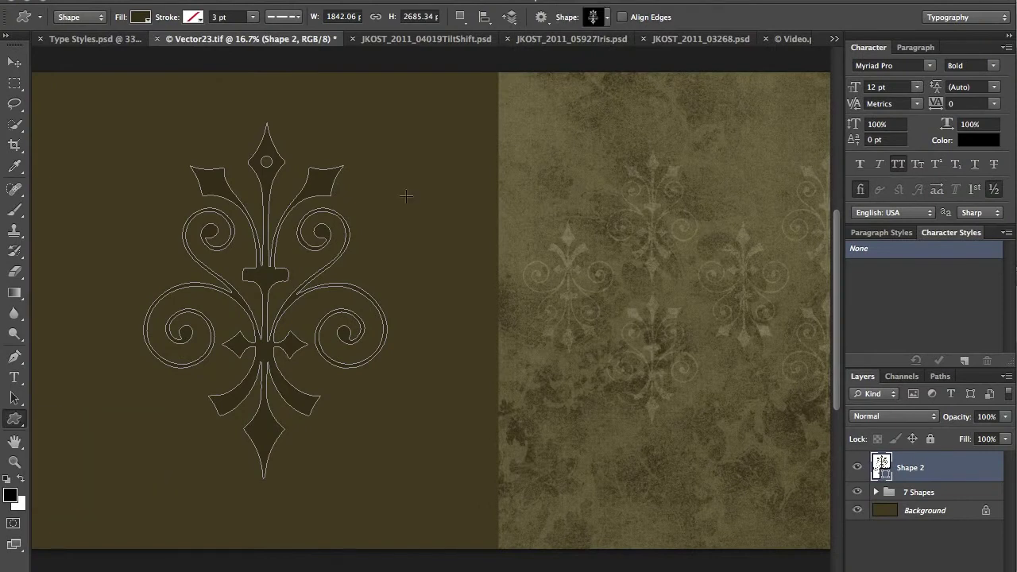
pyautogui.moveTo(402, 115); pyautogui.dragTo(475, 274)
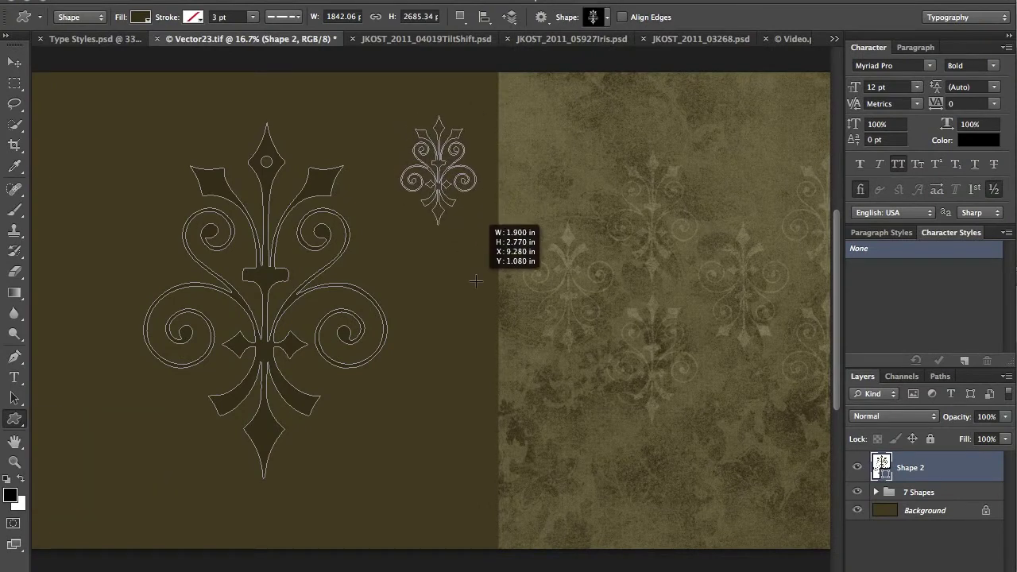
pyautogui.hotkey('ctrl', 'j')
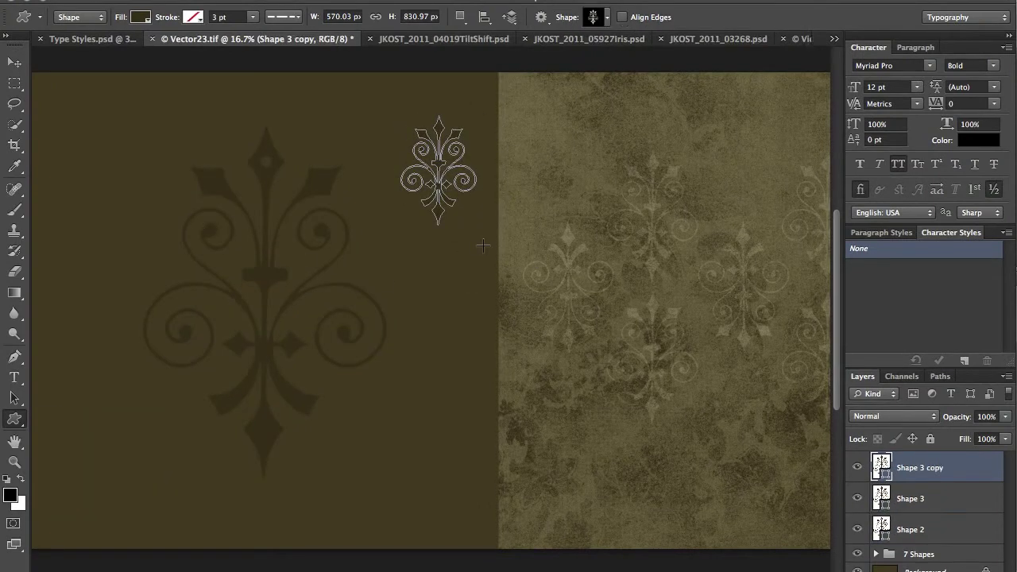
pyautogui.press('v')
pyautogui.moveTo(438, 194); pyautogui.dragTo(85, 203)
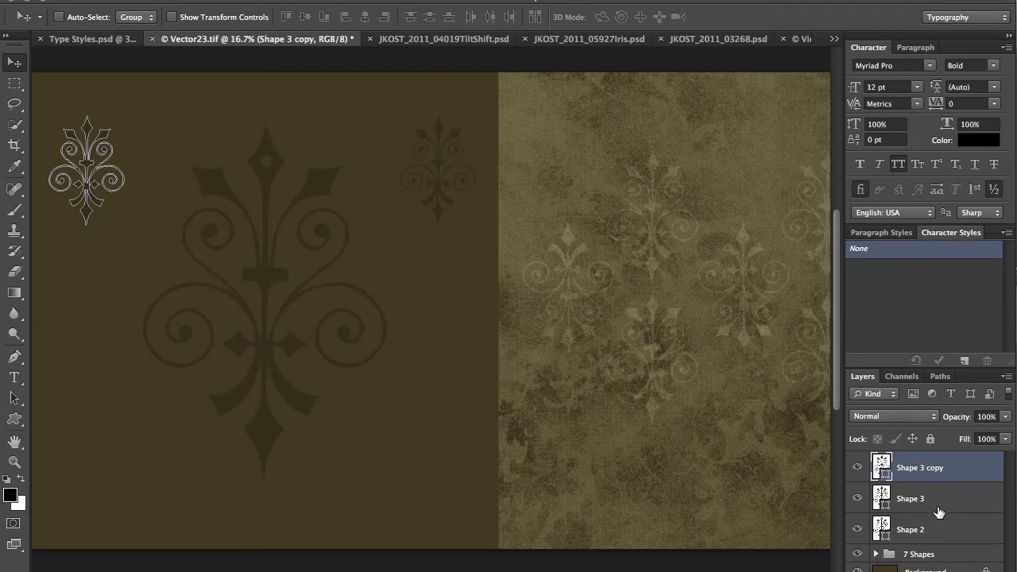
# - Merge the three ornament layers into one and select the small right ornament's points
pyautogui.keyDown('shift'); pyautogui.click(944, 531); pyautogui.keyUp('shift')
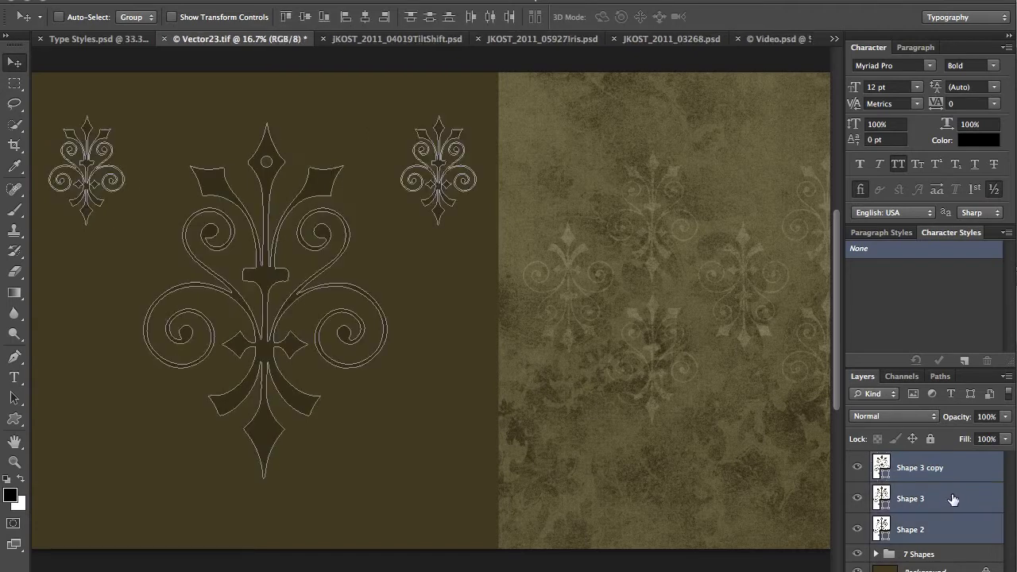
pyautogui.hotkey('ctrl', 'e')
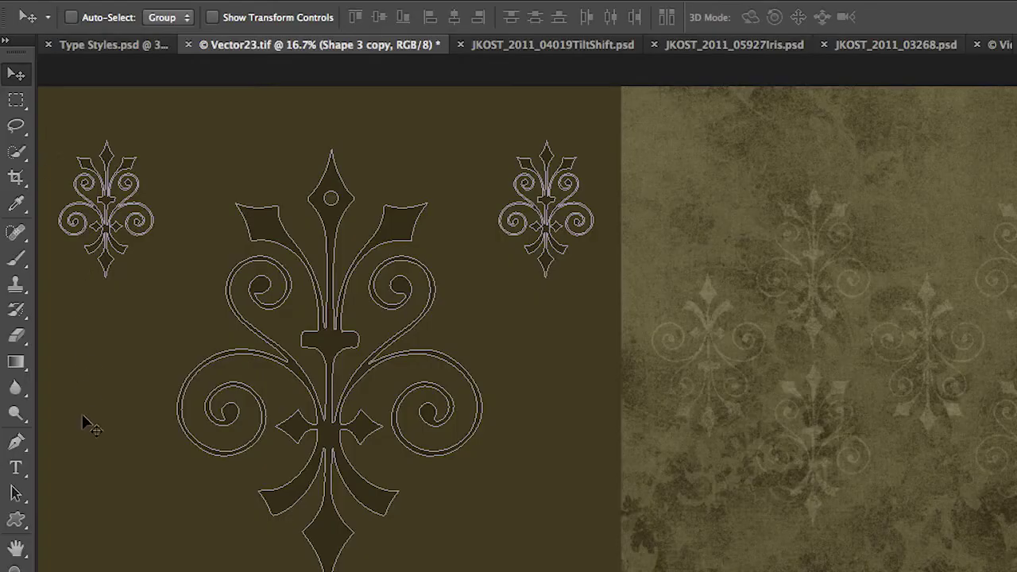
pyautogui.press('a')
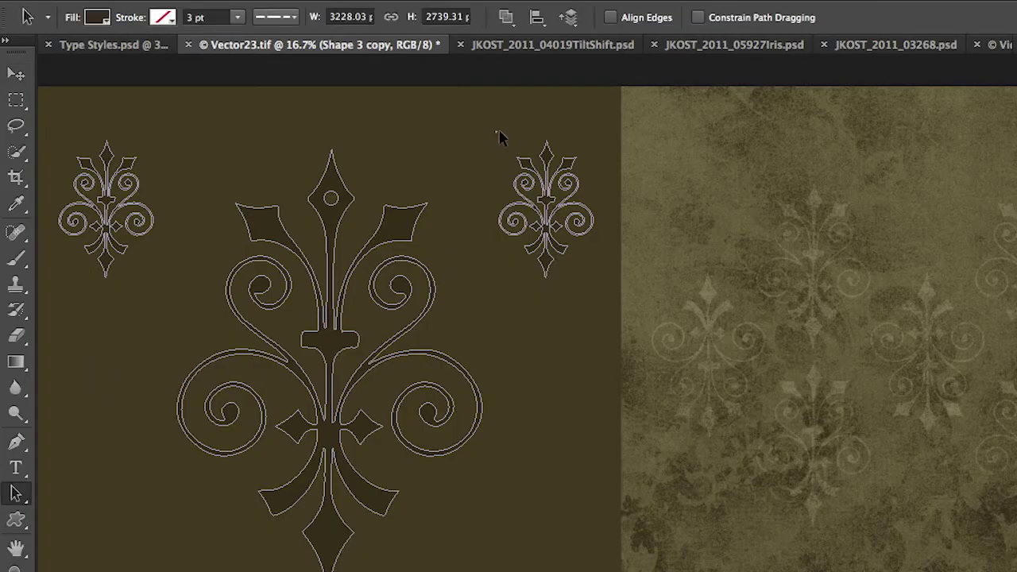
pyautogui.moveTo(489, 125); pyautogui.dragTo(608, 306)
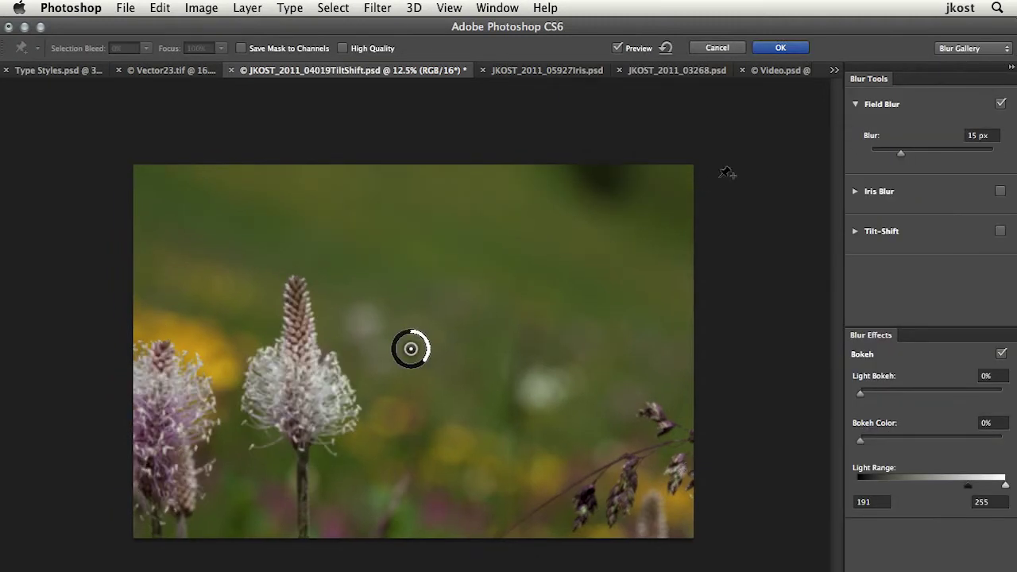
# - Switch to Tilt-Shift blur with a vertical focus band centred on the white flower
pyautogui.click(856, 233)
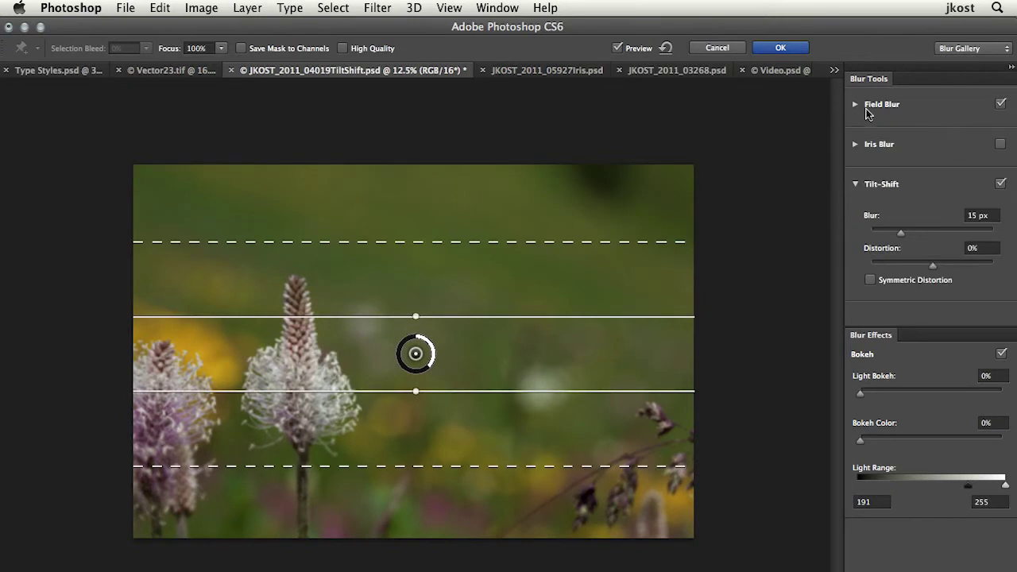
pyautogui.click(1001, 104)
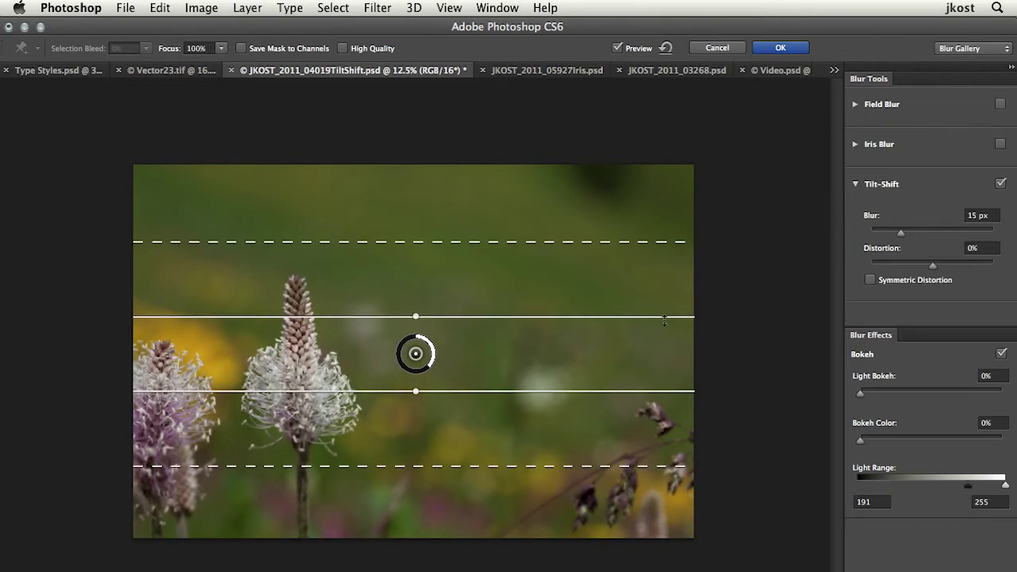
pyautogui.moveTo(628, 258); pyautogui.dragTo(337, 205)
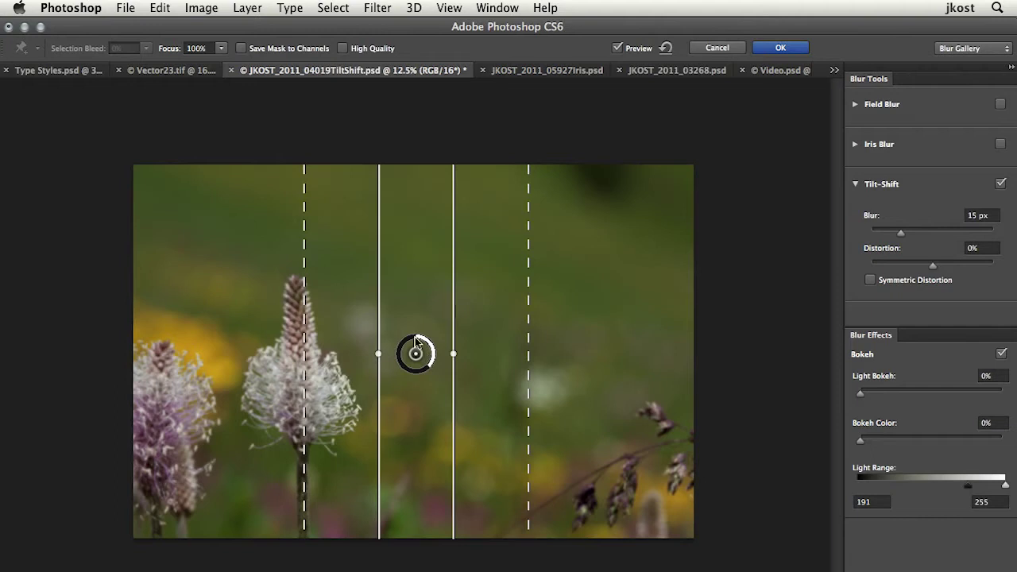
pyautogui.moveTo(415, 353)
pyautogui.mouseDown()
pyautogui.moveTo(299, 375)
pyautogui.moveTo(365, 374)
pyautogui.mouseUp()
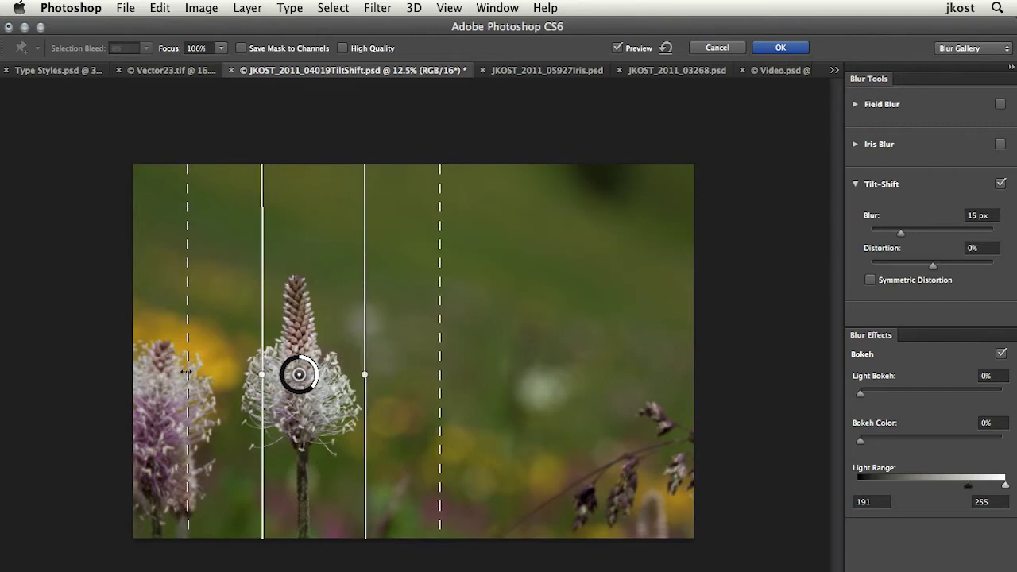
pyautogui.moveTo(186, 371); pyautogui.dragTo(156, 371)
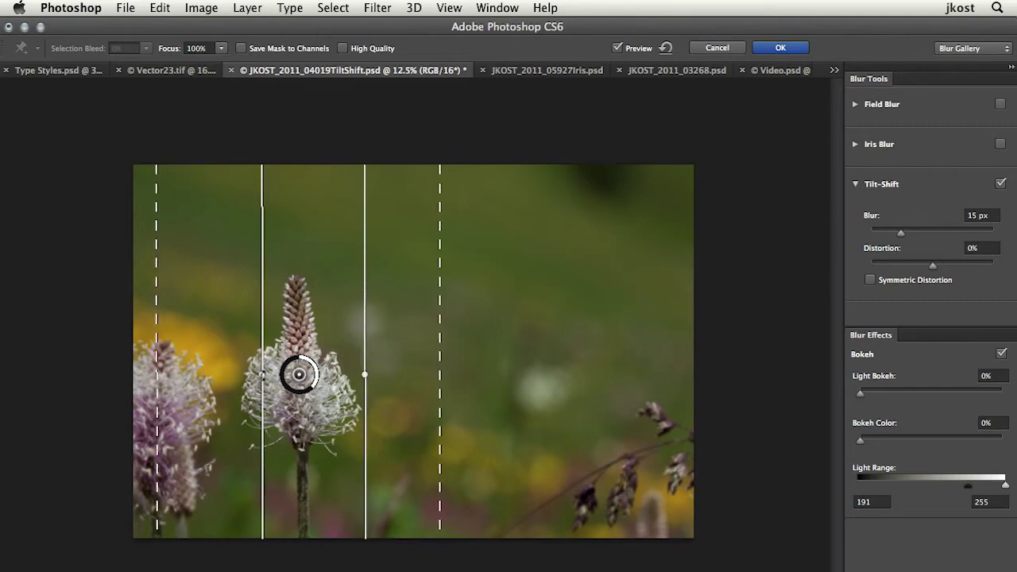
pyautogui.moveTo(262, 400); pyautogui.dragTo(227, 400)
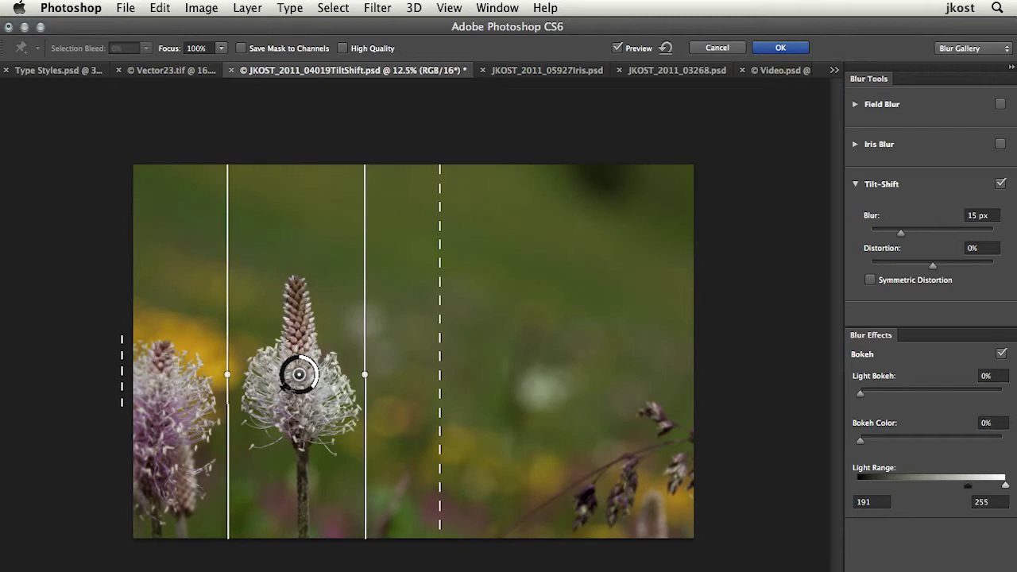
# - Set the tilt-shift blur to 165 px with 65% light bokeh, apply it, and compare before/after
pyautogui.moveTo(310, 389); pyautogui.dragTo(283, 379)
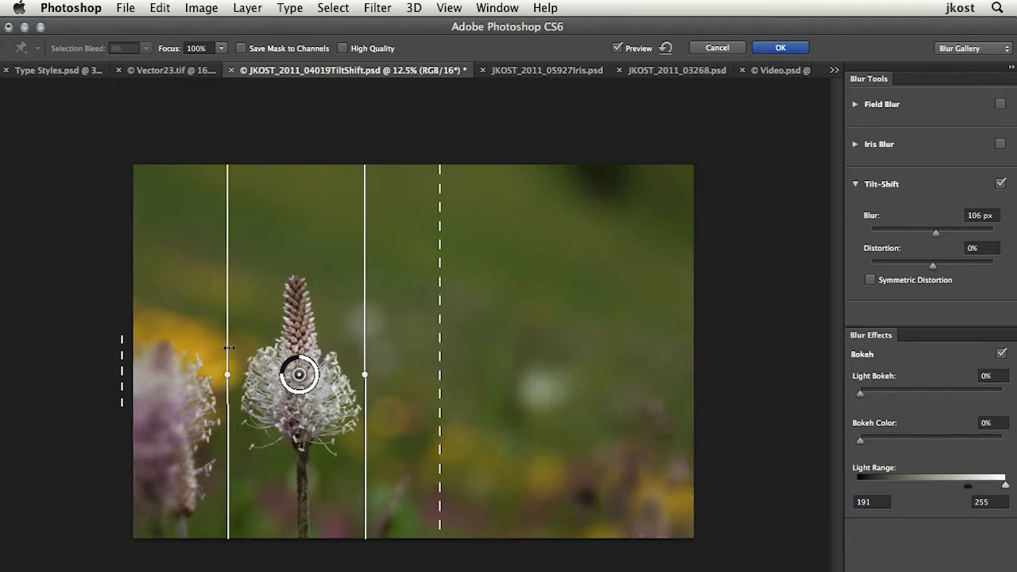
pyautogui.moveTo(229, 348); pyautogui.dragTo(236, 350)
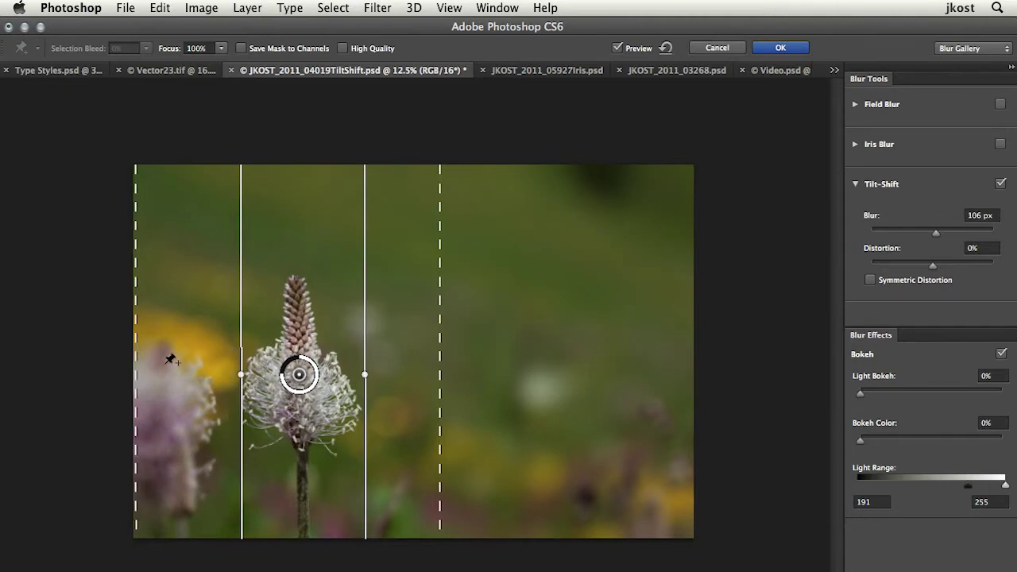
pyautogui.moveTo(283, 381); pyautogui.dragTo(296, 370)
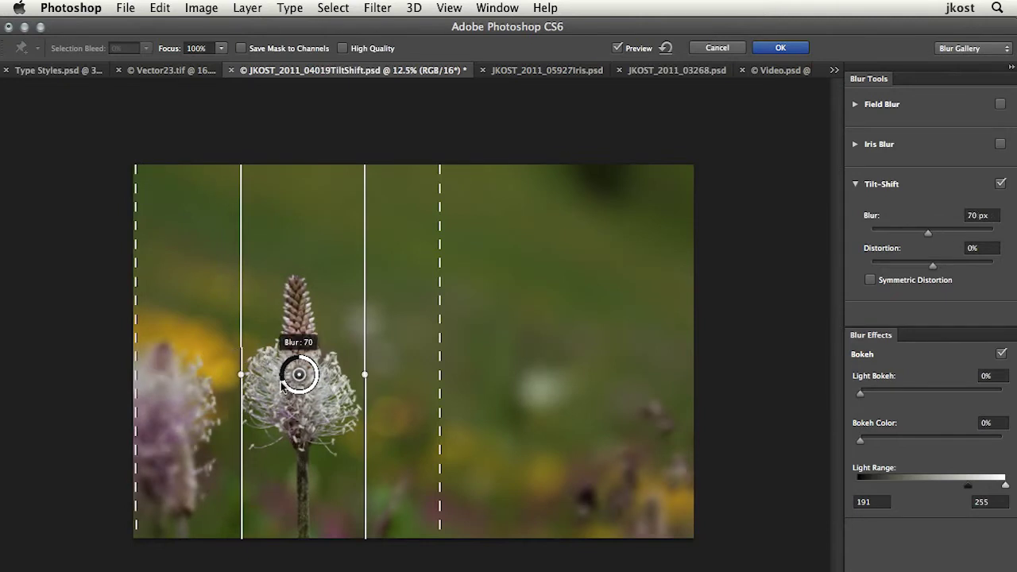
pyautogui.moveTo(936, 395); pyautogui.dragTo(972, 396)
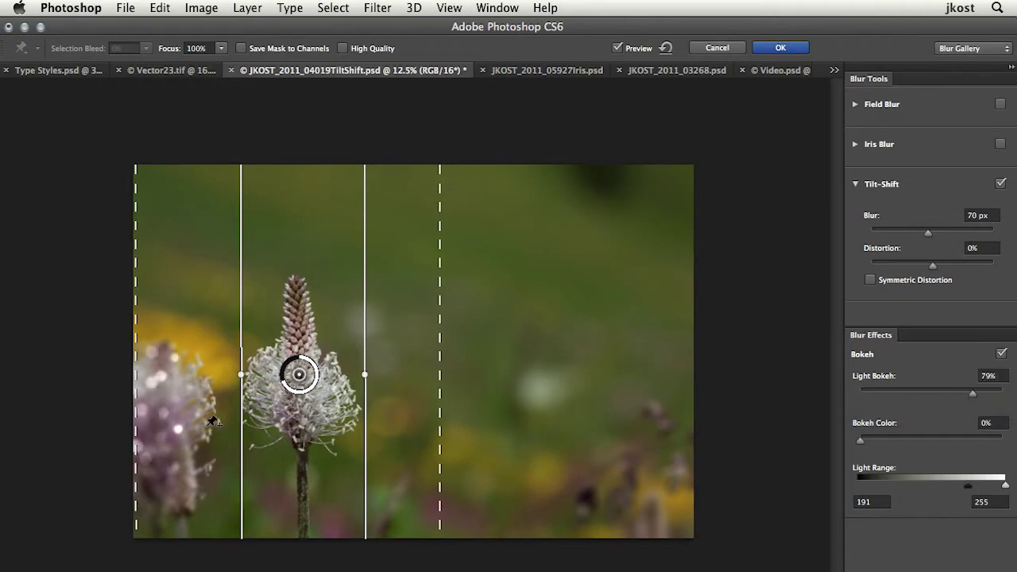
pyautogui.moveTo(930, 234); pyautogui.dragTo(949, 233)
pyautogui.moveTo(976, 398); pyautogui.dragTo(954, 397)
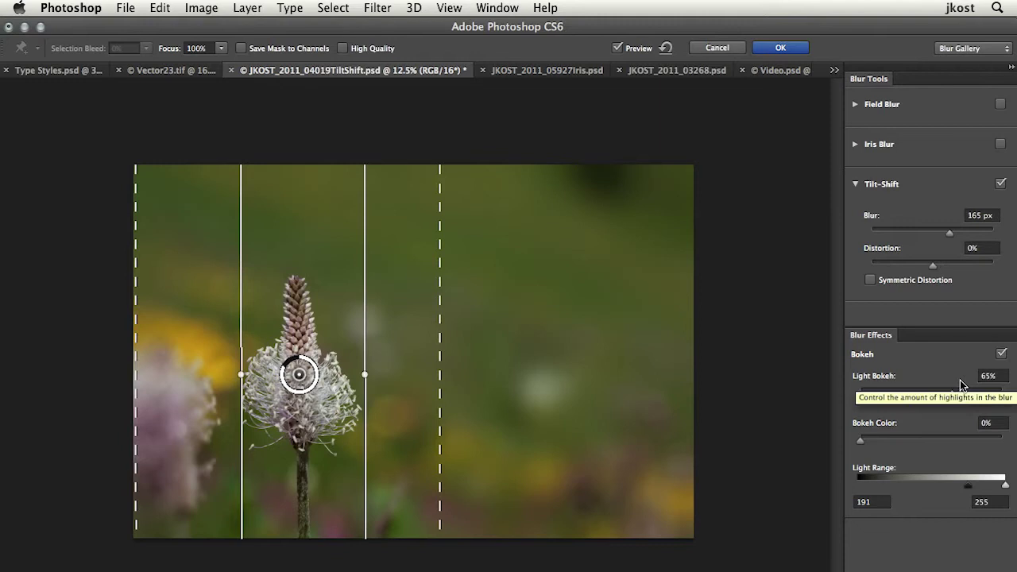
pyautogui.press('Escape')
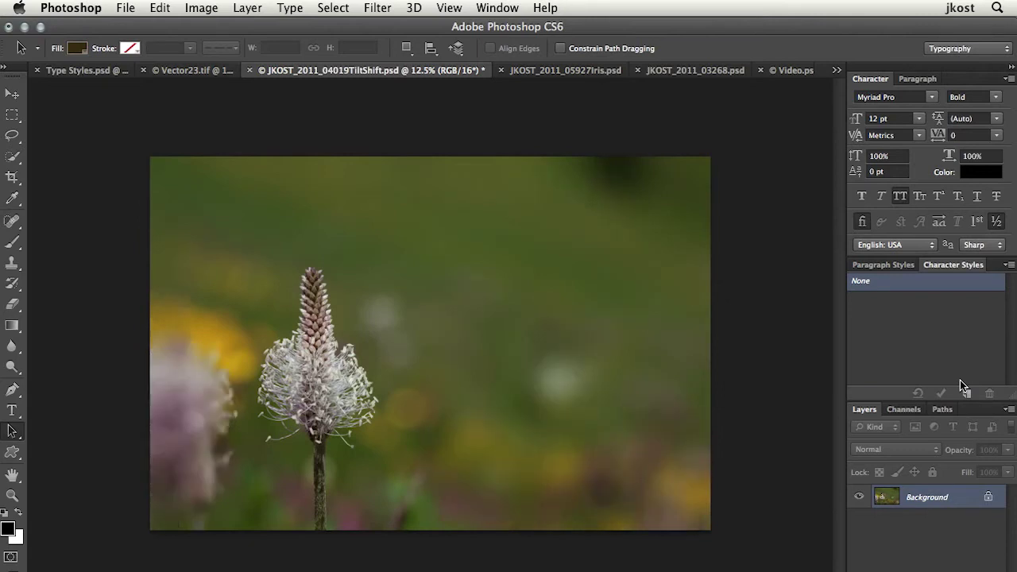
pyautogui.hotkey('ctrl', 'z')
pyautogui.hotkey('ctrl', 'z')
# - Start a Field Blur on the rabbit photo with its first pin on the rabbit's eye
pyautogui.click(836, 70)
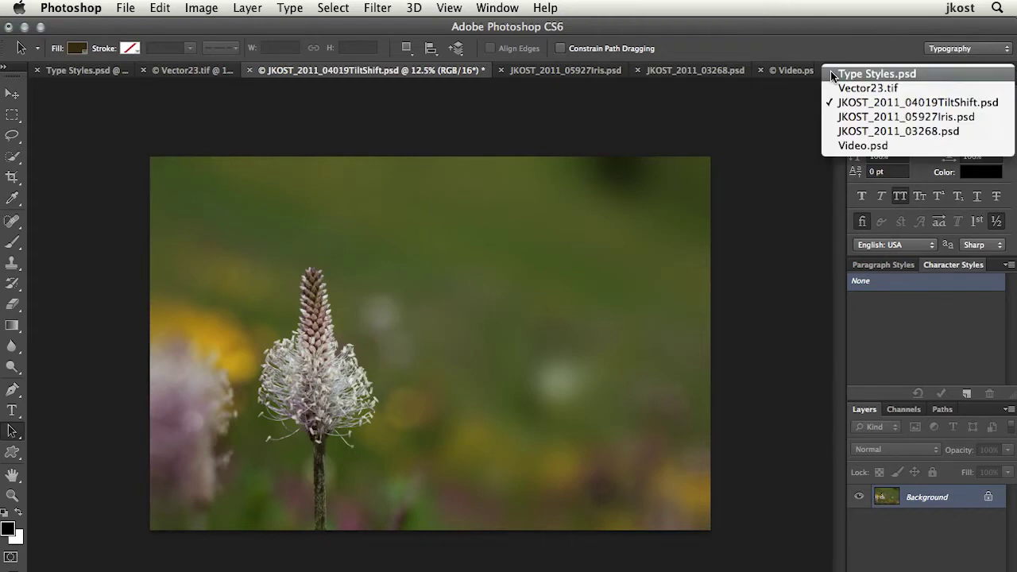
pyautogui.click(845, 118)
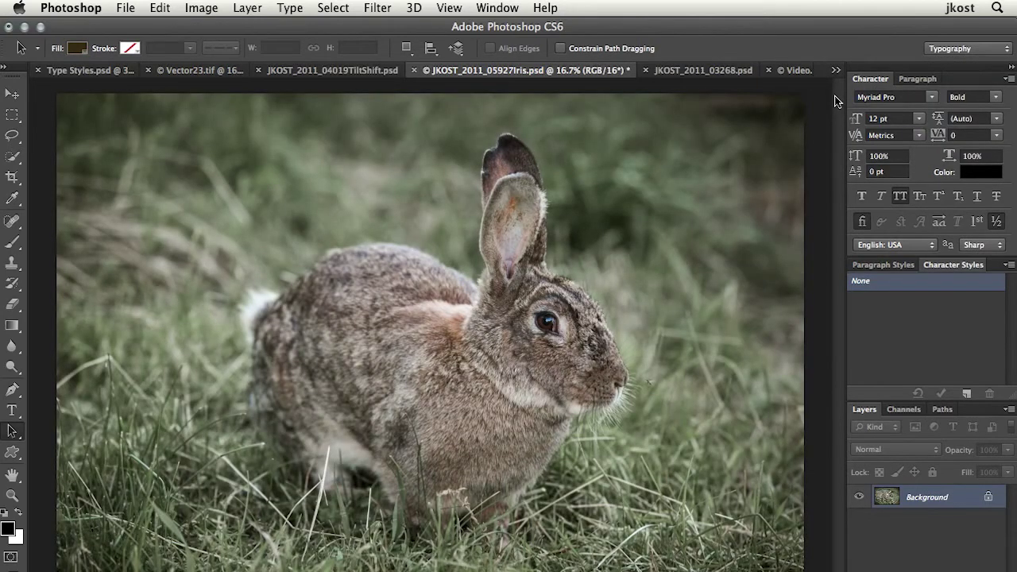
pyautogui.hotkey('ctrl', 'alt', 'f')
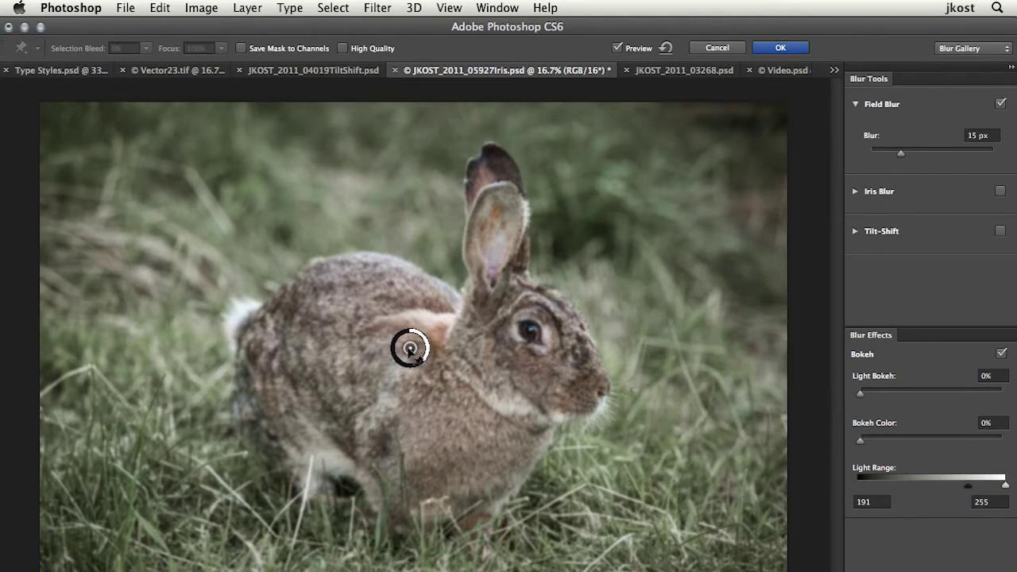
pyautogui.moveTo(410, 348)
pyautogui.mouseDown()
pyautogui.moveTo(553, 325)
pyautogui.moveTo(539, 318)
pyautogui.mouseUp()
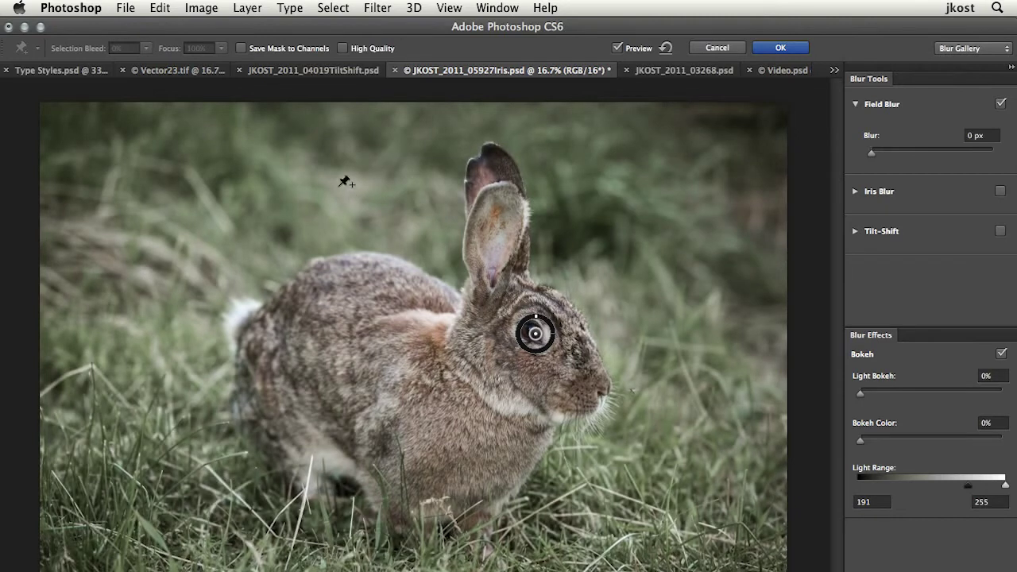
# - Add six more blur pins around the rabbit in the grass and background
pyautogui.click(393, 170)
pyautogui.click(196, 206)
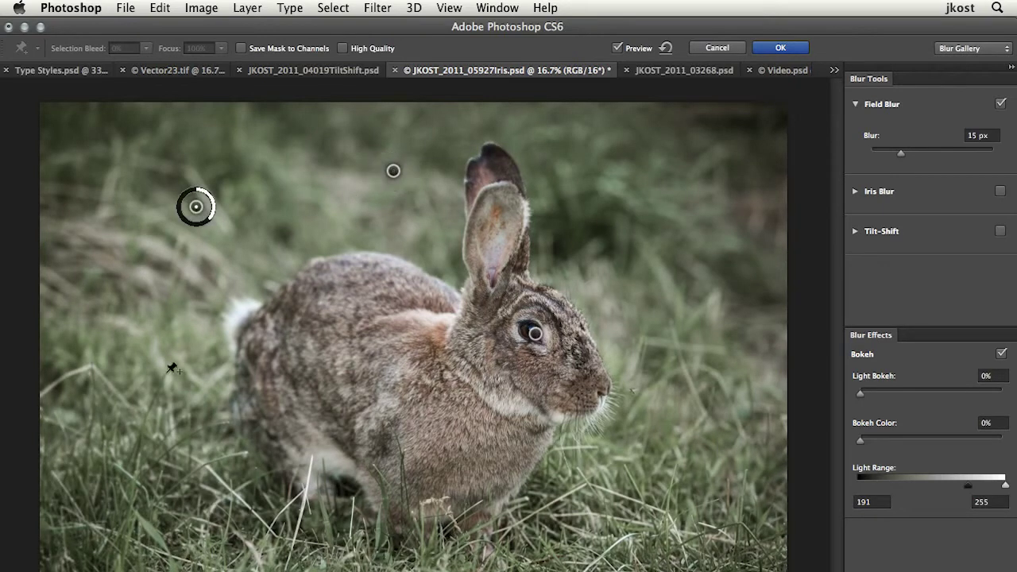
pyautogui.click(150, 378)
pyautogui.click(205, 555)
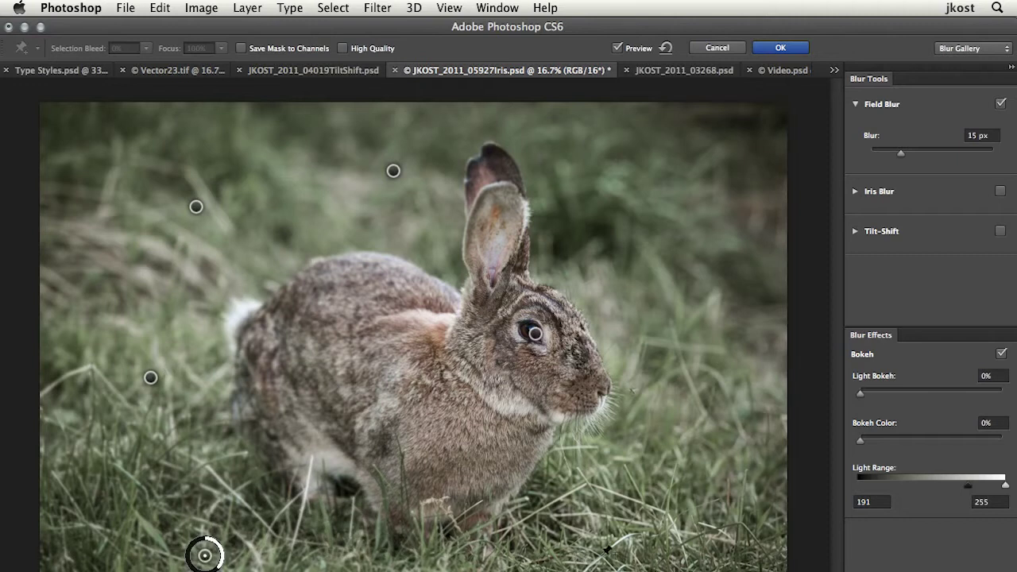
pyautogui.click(572, 561)
pyautogui.click(741, 401)
pyautogui.click(655, 179)
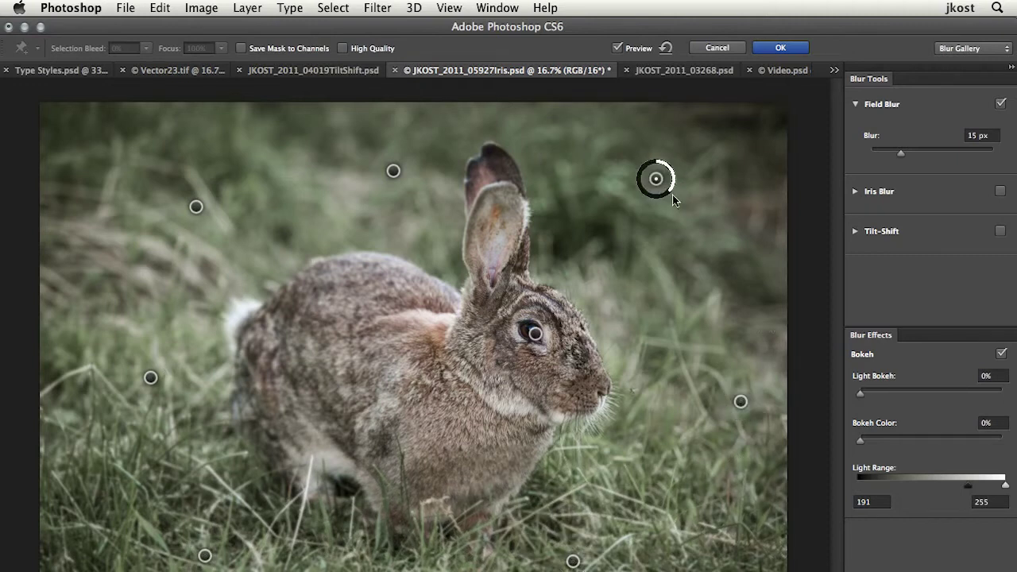
# - Strengthen the blur at the upper-right, right-side and bottom-left pins
pyautogui.moveTo(669, 192); pyautogui.dragTo(660, 196)
pyautogui.click(740, 402)
pyautogui.moveTo(755, 413); pyautogui.dragTo(729, 422)
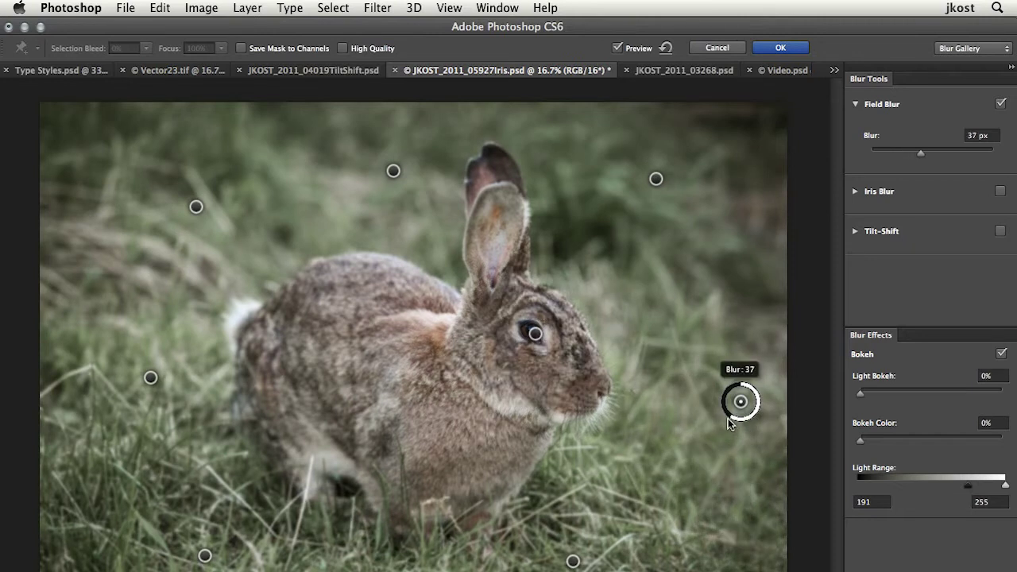
pyautogui.click(572, 561)
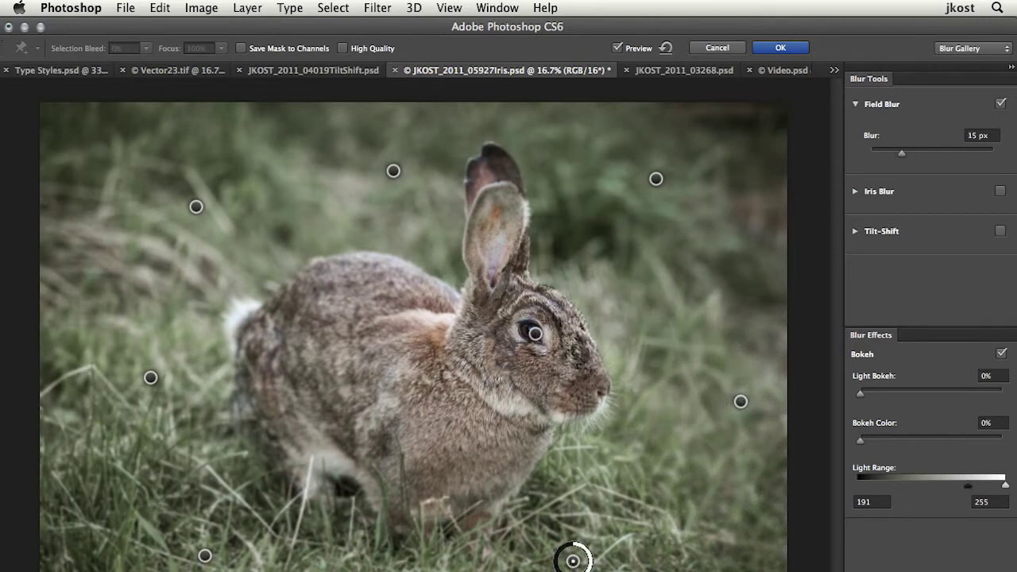
pyautogui.click(205, 556)
pyautogui.moveTo(216, 544); pyautogui.dragTo(344, 330)
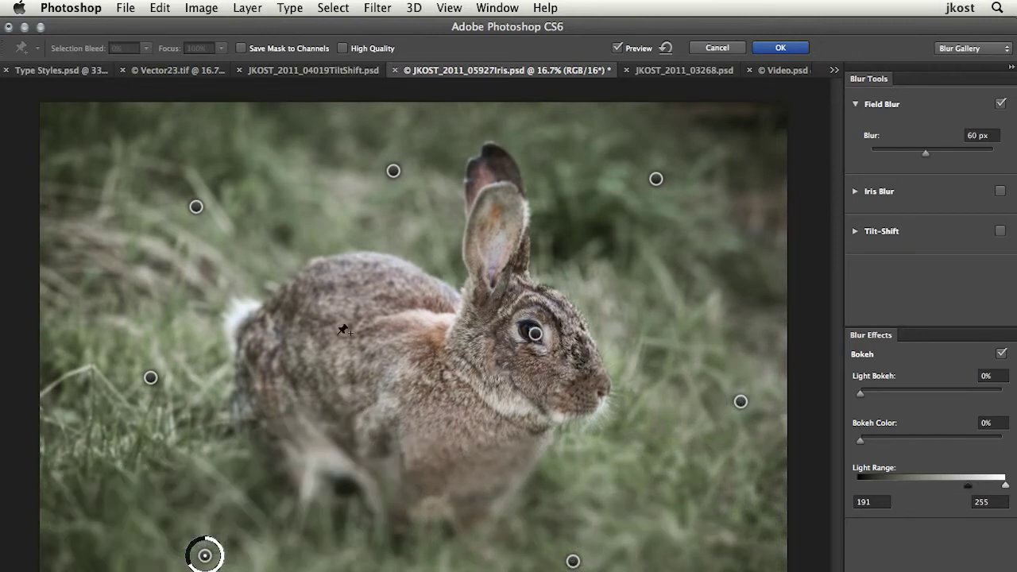
# - Check the blur mask, refine the lower-left, right and bottom pins, and apply the field blur
pyautogui.press('m')
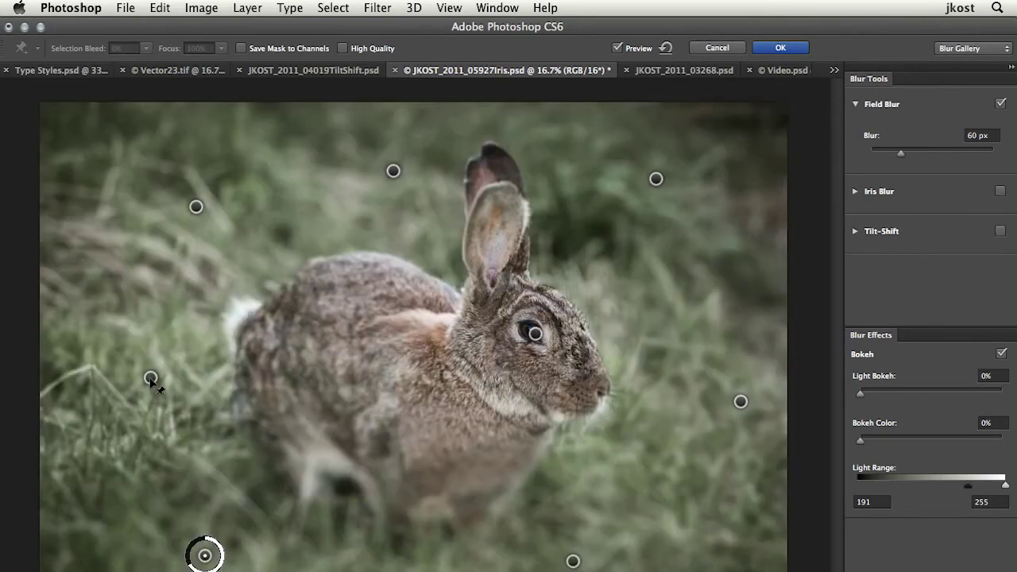
pyautogui.click(150, 377)
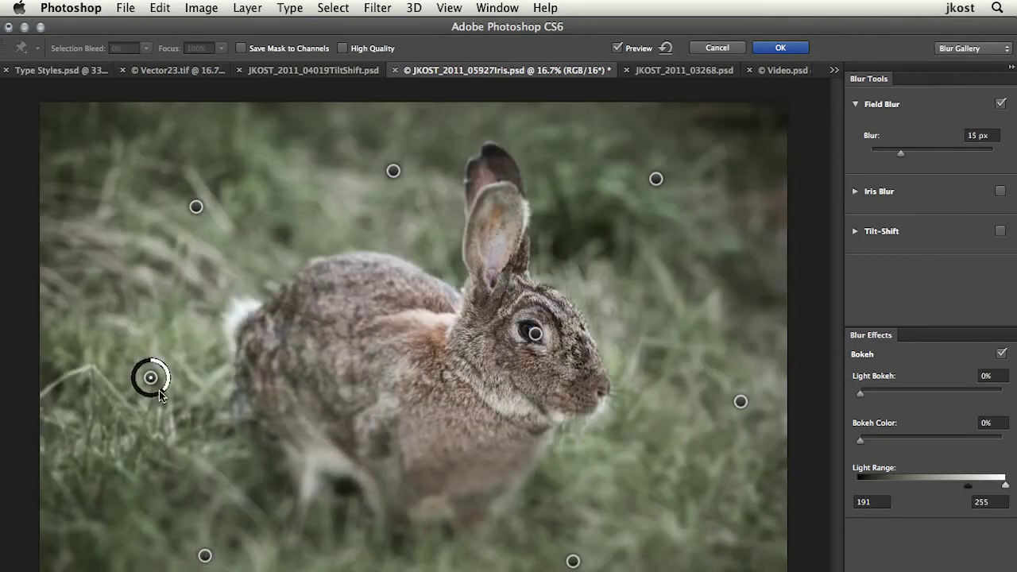
pyautogui.moveTo(147, 401); pyautogui.dragTo(140, 399)
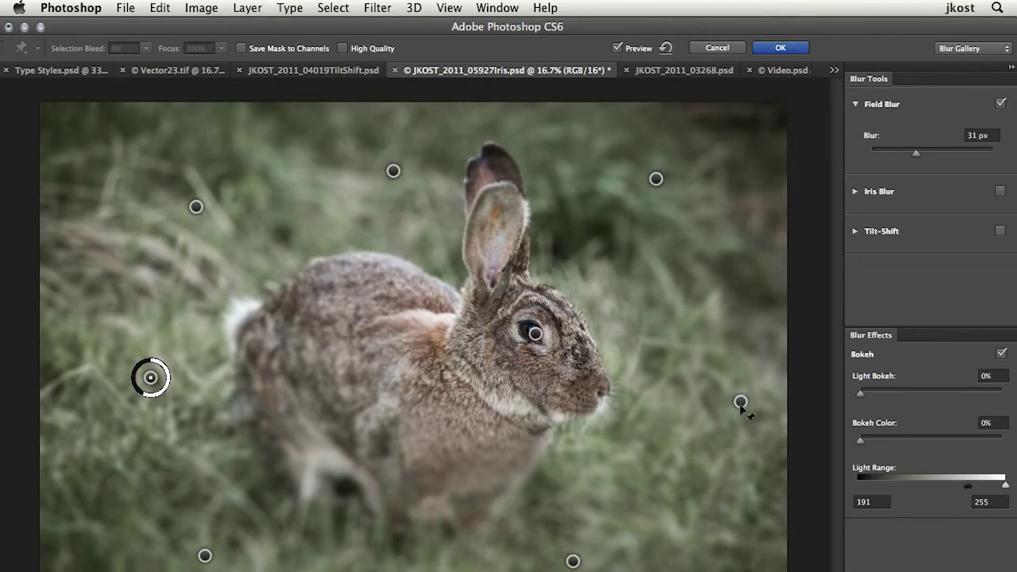
pyautogui.moveTo(740, 403); pyautogui.dragTo(755, 429)
pyautogui.moveTo(572, 561); pyautogui.dragTo(520, 566)
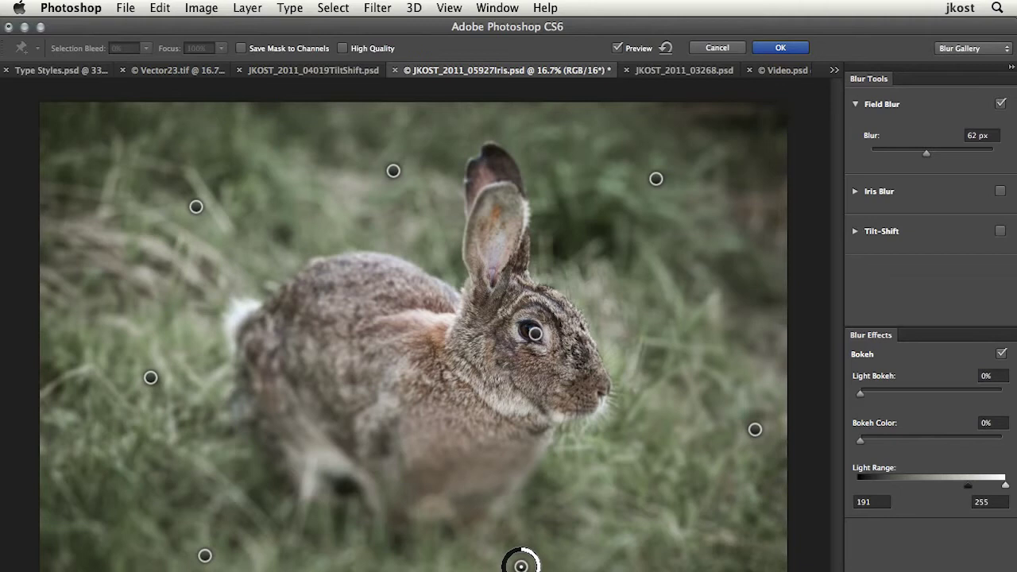
pyautogui.moveTo(539, 561); pyautogui.dragTo(526, 550)
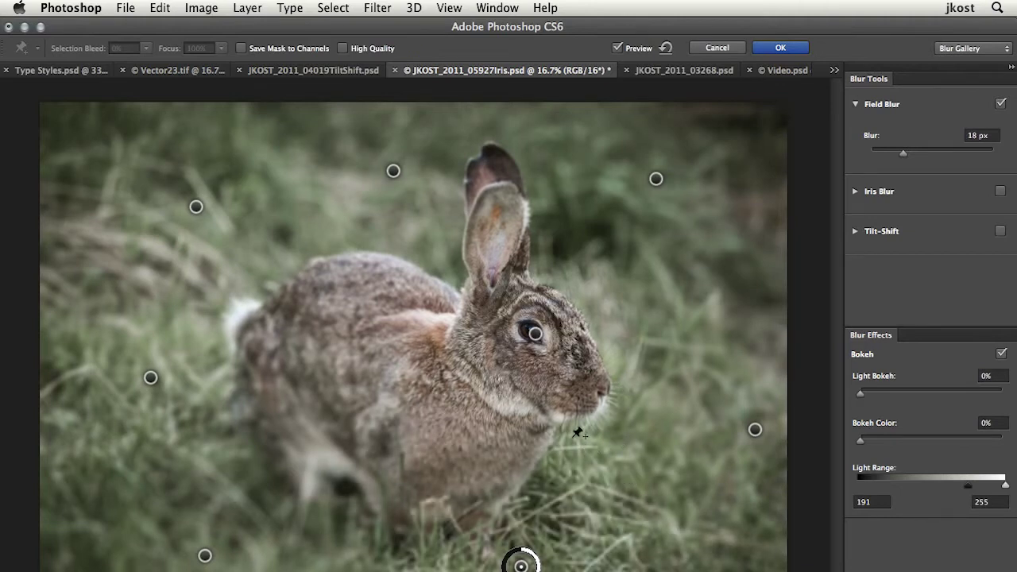
pyautogui.press('Return')
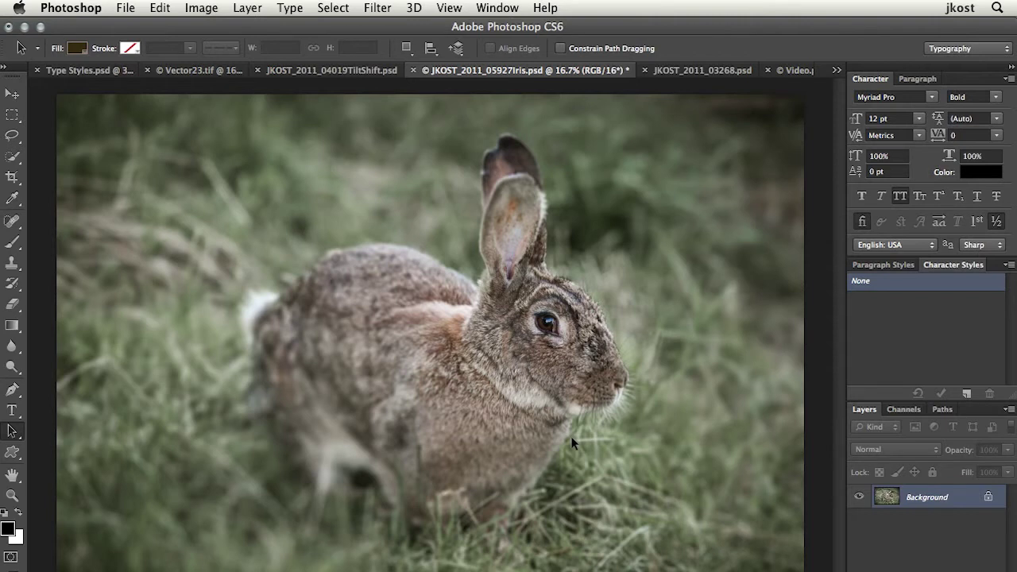
pyautogui.hotkey('ctrl', 'Tab')
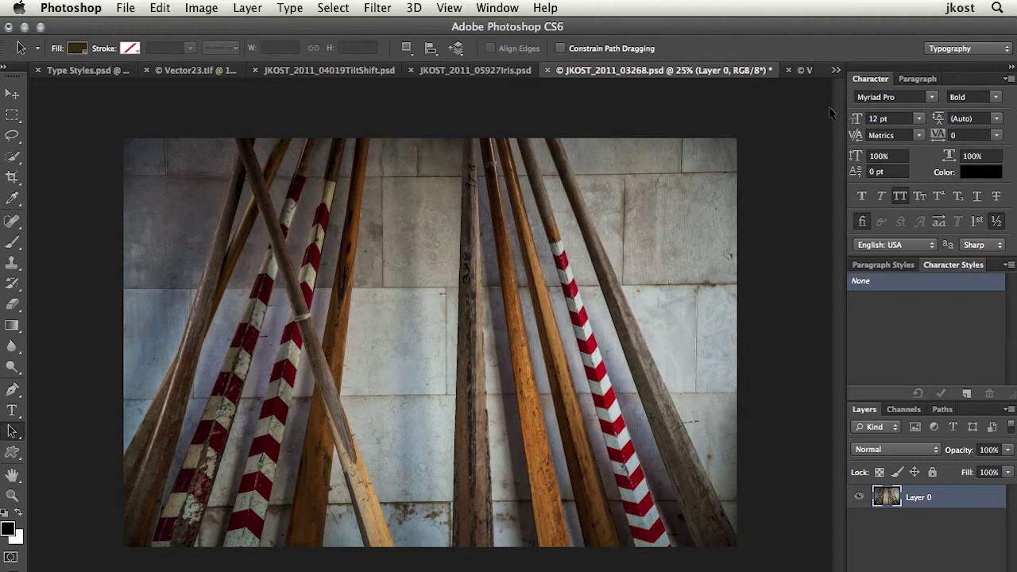
# - Crop the oars photo to a 4 x 3 frame around the leaning oars and commit it
pyautogui.press('c')
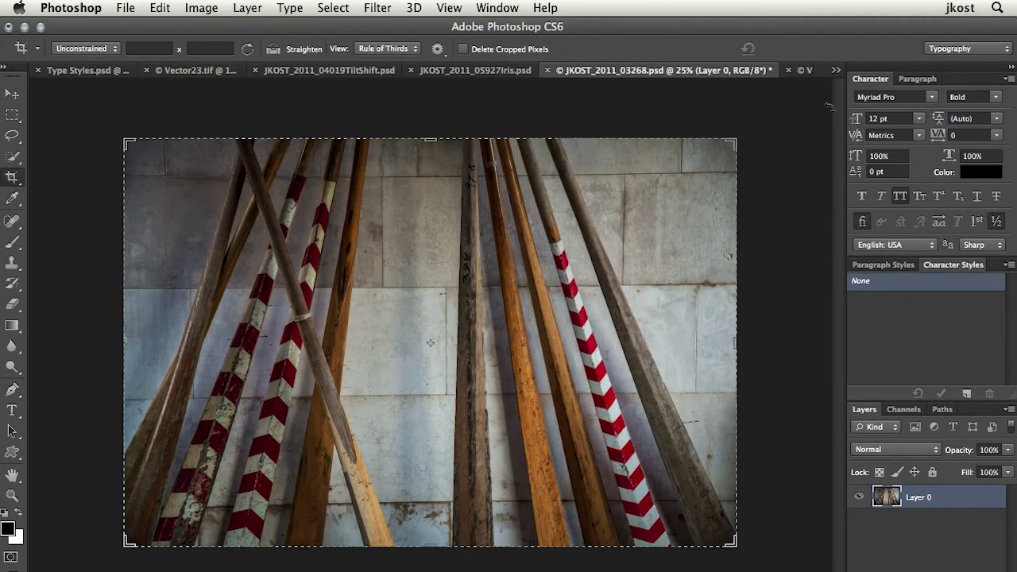
pyautogui.moveTo(129, 143); pyautogui.dragTo(216, 141)
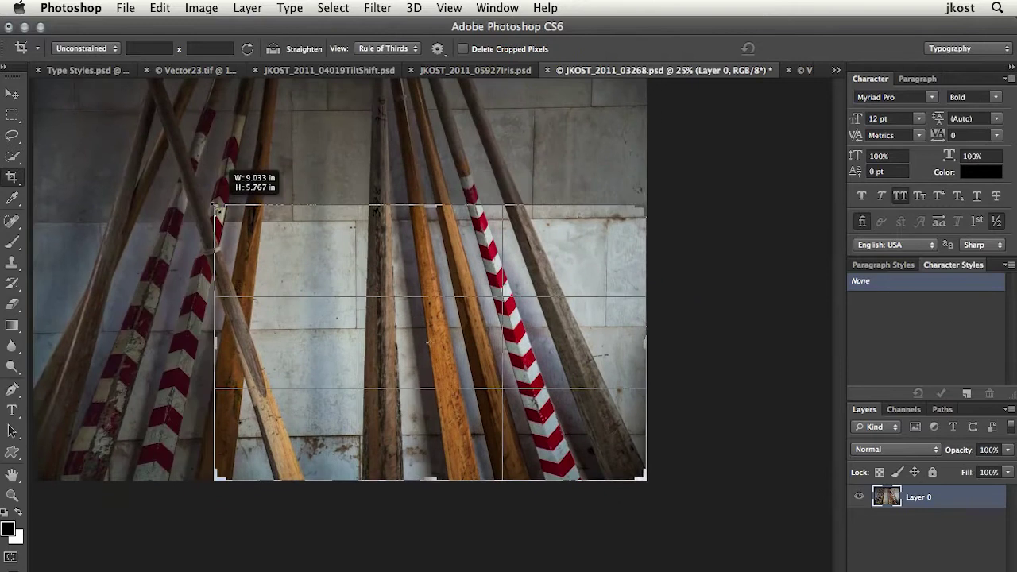
pyautogui.moveTo(339, 301)
pyautogui.mouseDown()
pyautogui.moveTo(376, 283)
pyautogui.moveTo(426, 368)
pyautogui.moveTo(542, 470)
pyautogui.mouseUp()
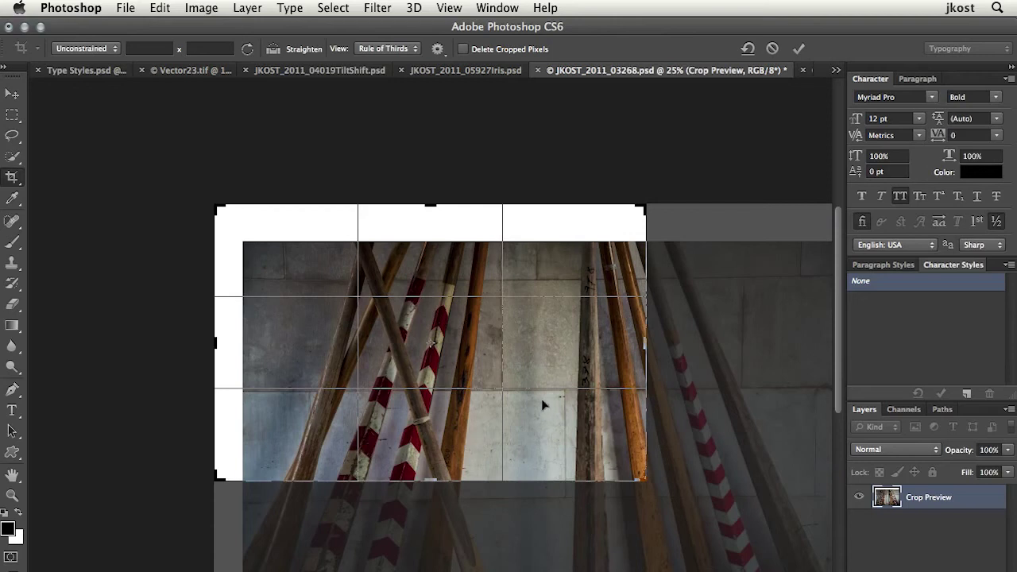
pyautogui.moveTo(543, 405); pyautogui.dragTo(426, 272)
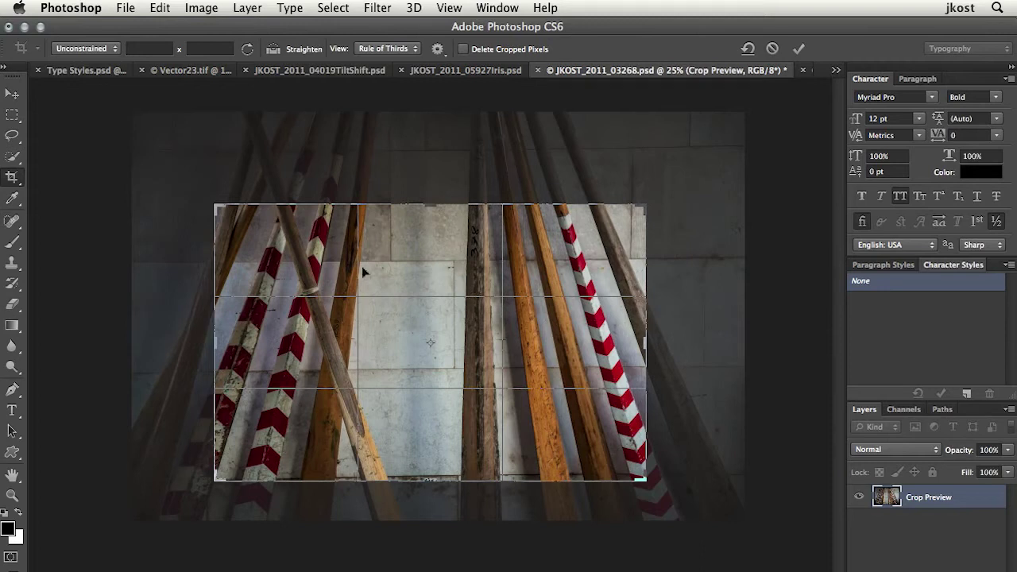
pyautogui.click(89, 53)
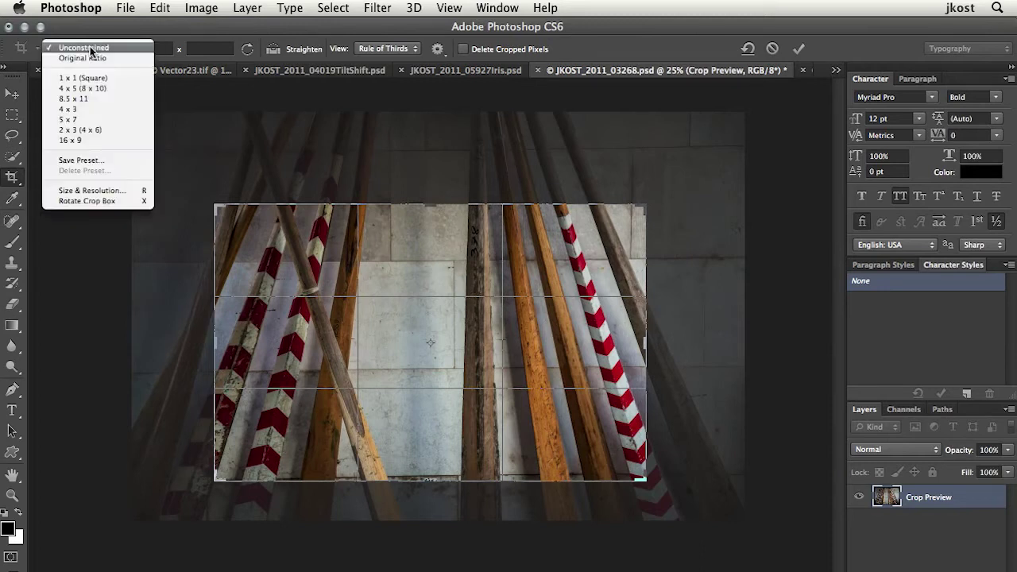
pyautogui.click(85, 109)
pyautogui.moveTo(641, 184); pyautogui.dragTo(690, 157)
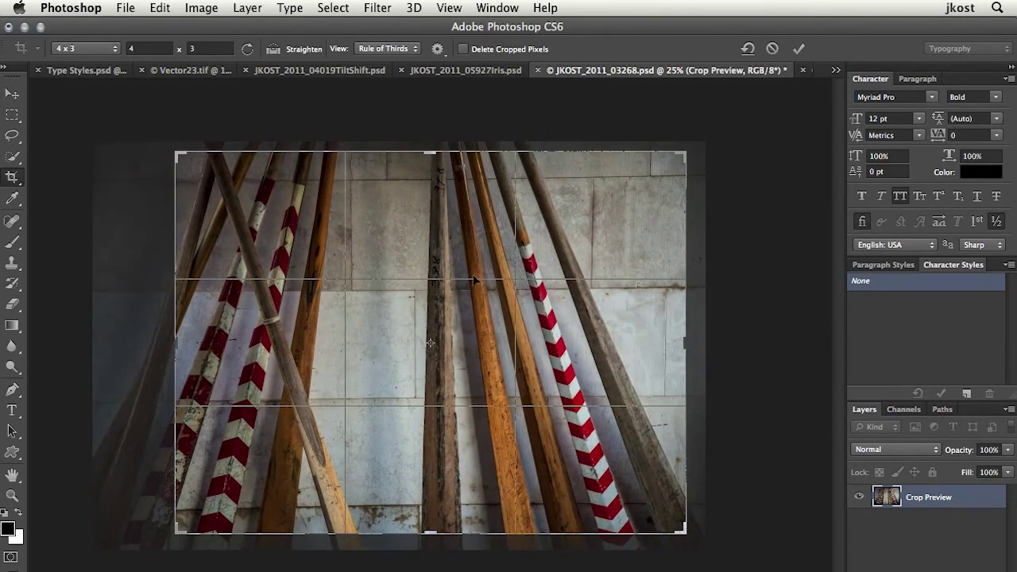
pyautogui.moveTo(473, 280); pyautogui.dragTo(438, 277)
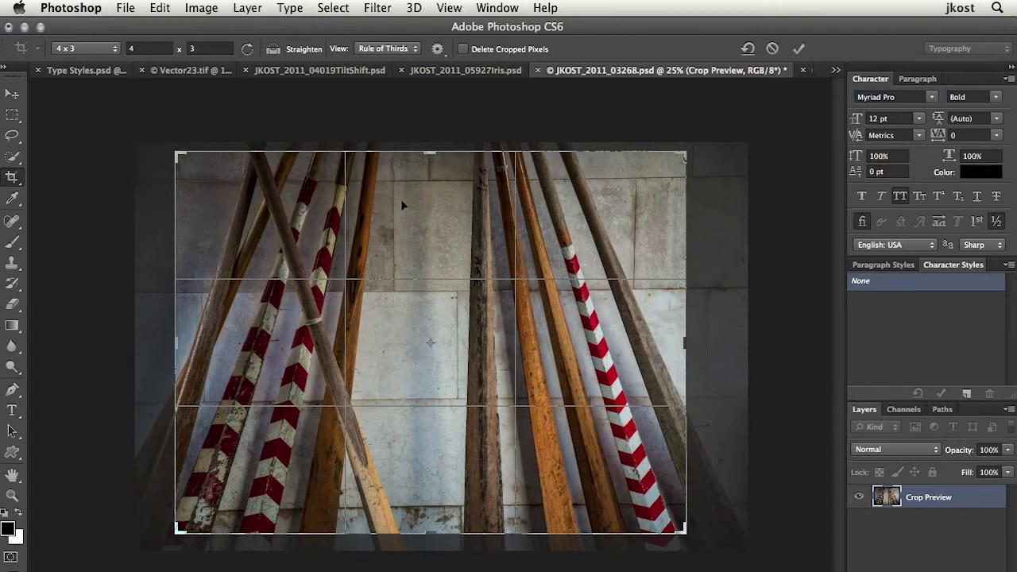
pyautogui.click(396, 46)
pyautogui.press('Return')
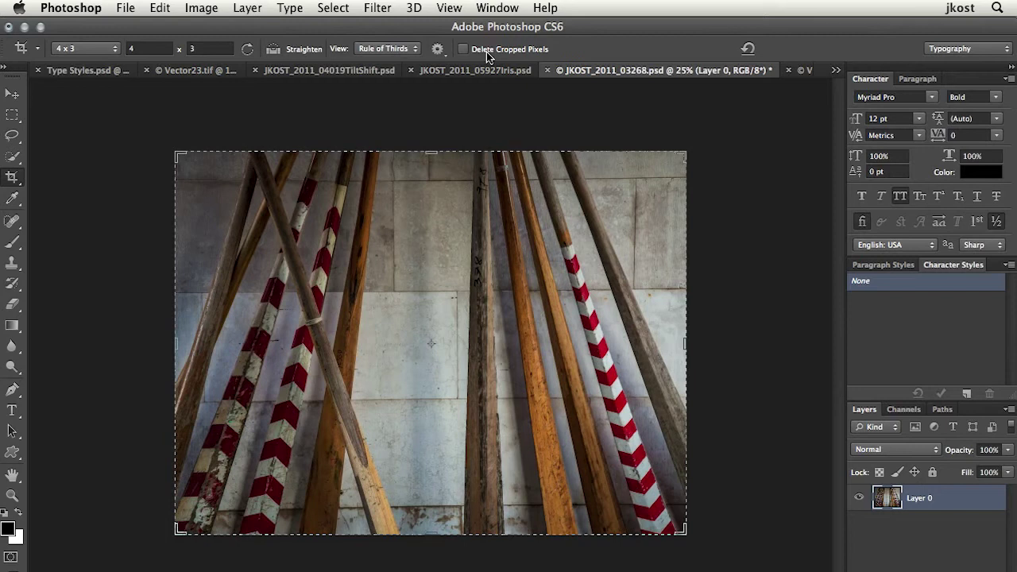
pyautogui.hotkey('ctrl', 't')
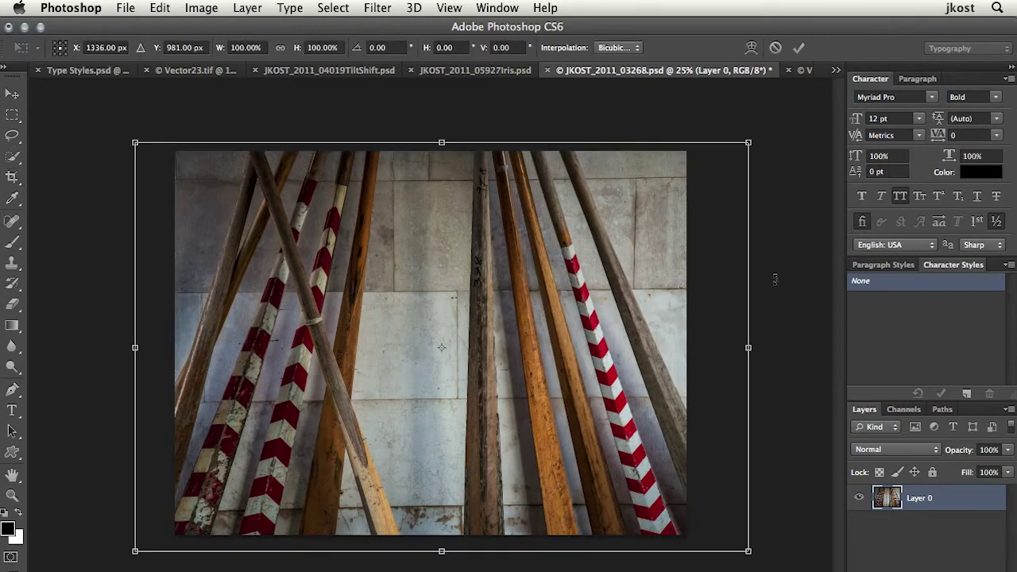
pyautogui.click(624, 47)
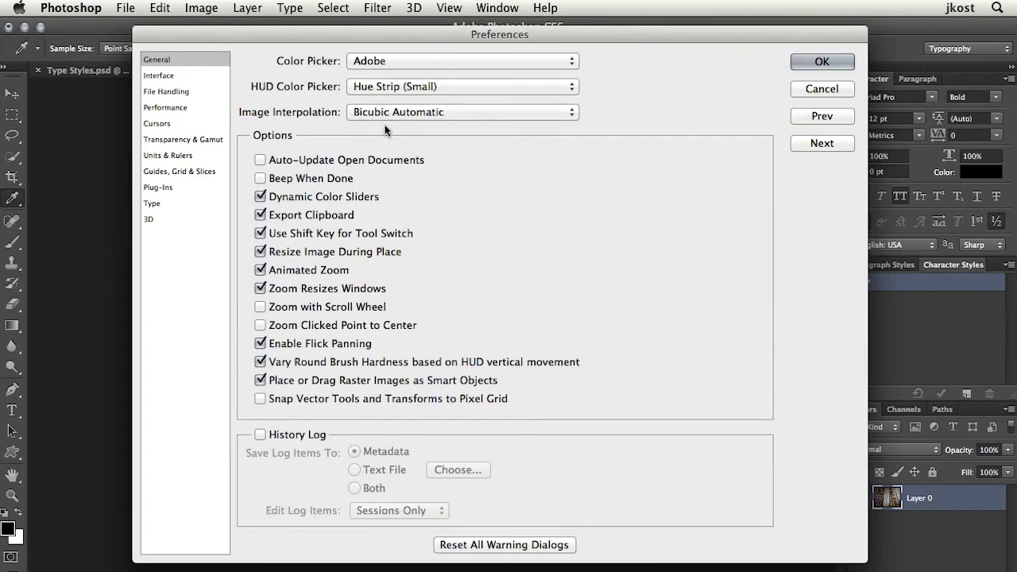
pyautogui.click(826, 89)
pyautogui.click(836, 70)
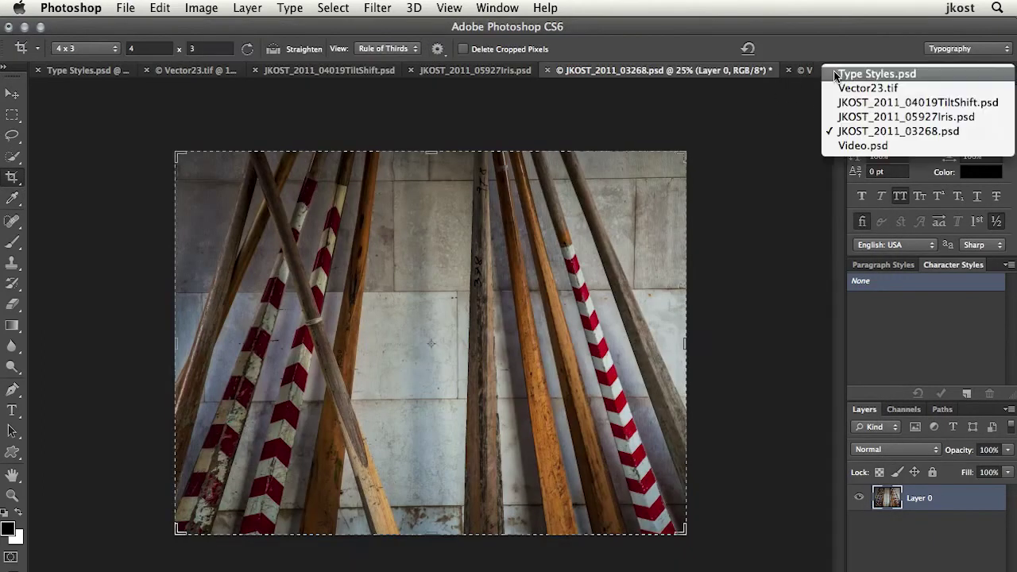
# - Switch to Video.psd, cancel the pending crop, and create a video timeline
pyautogui.click(862, 150)
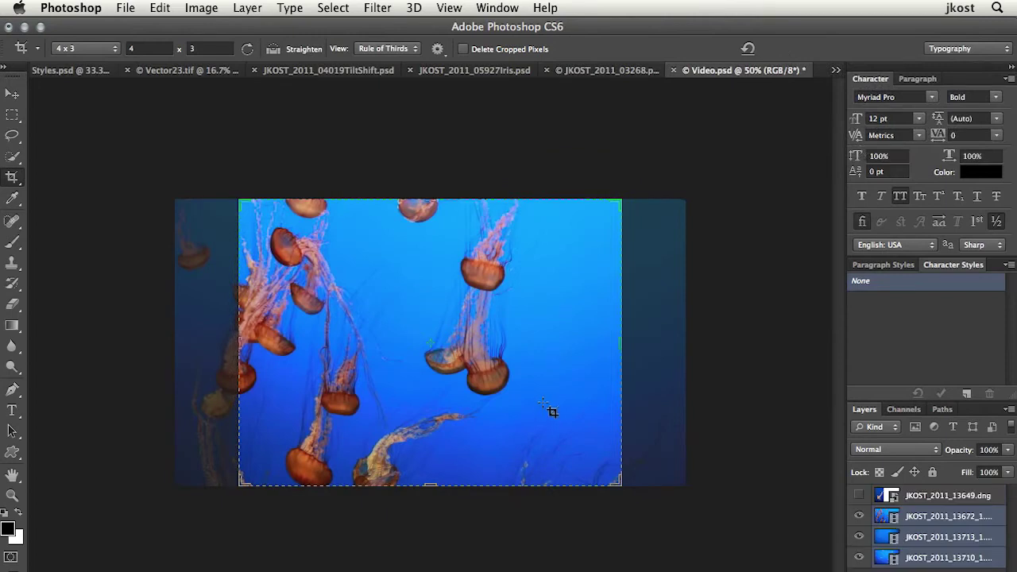
pyautogui.press('Escape')
pyautogui.press('v')
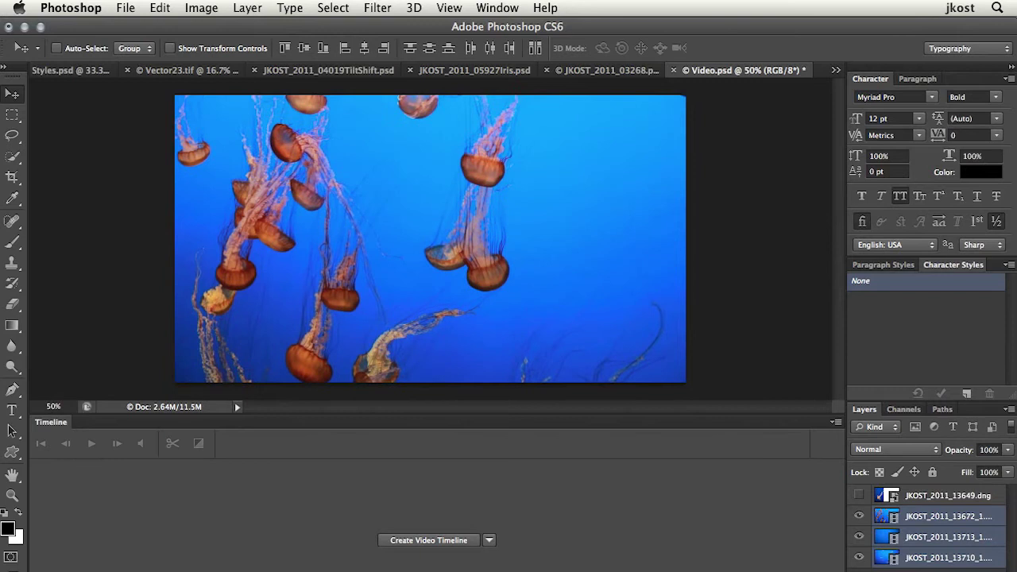
pyautogui.click(919, 524)
# - Combine the three jellyfish clip layers into Video Group 1
pyautogui.click(441, 545)
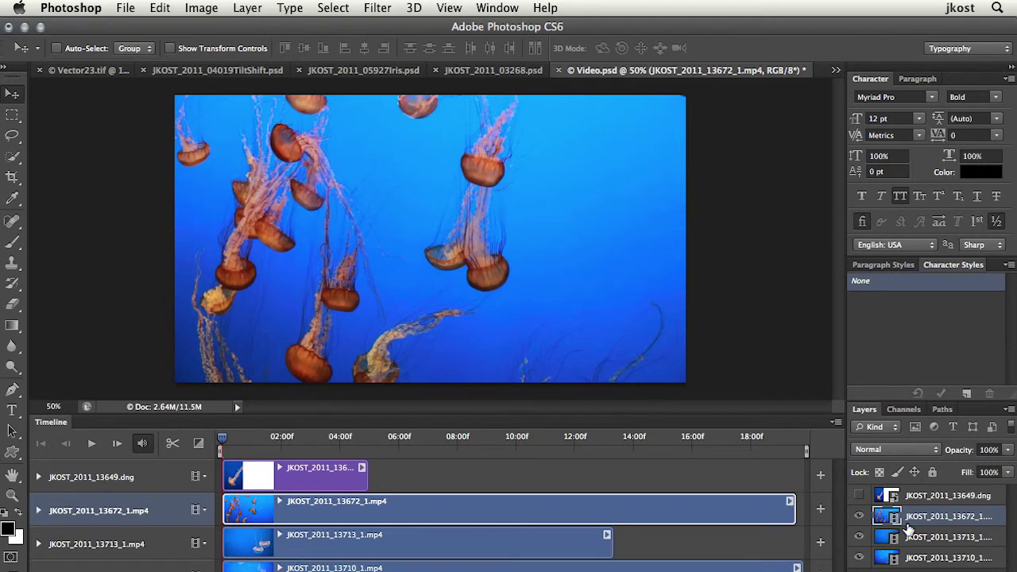
pyautogui.keyDown('shift'); pyautogui.click(926, 559); pyautogui.keyUp('shift')
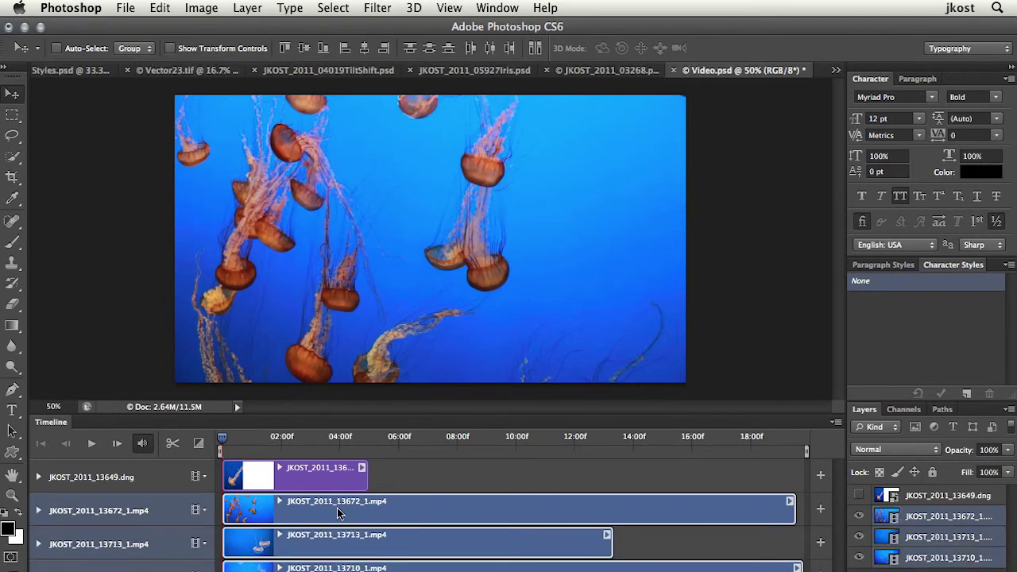
pyautogui.click(197, 512)
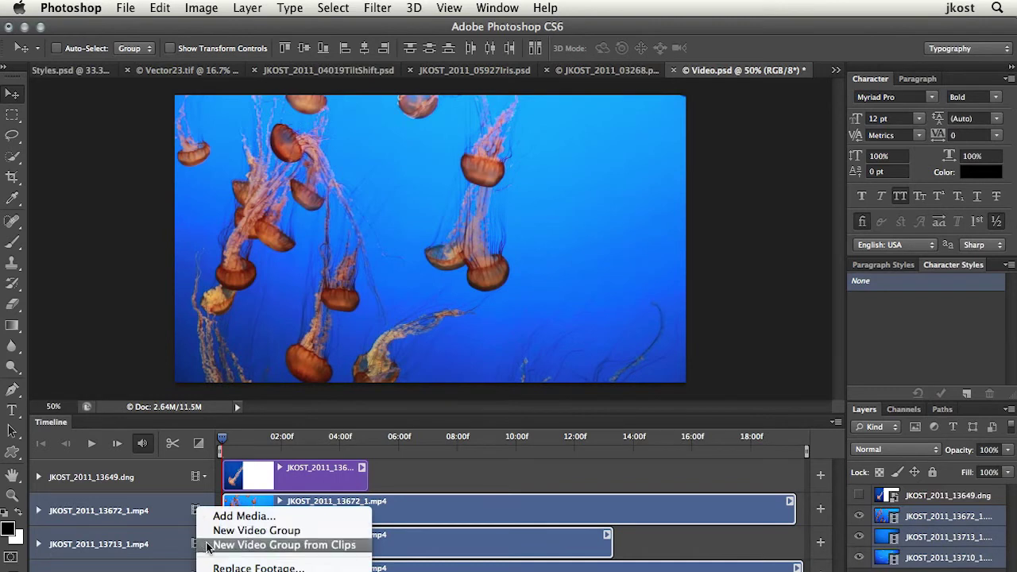
pyautogui.click(238, 545)
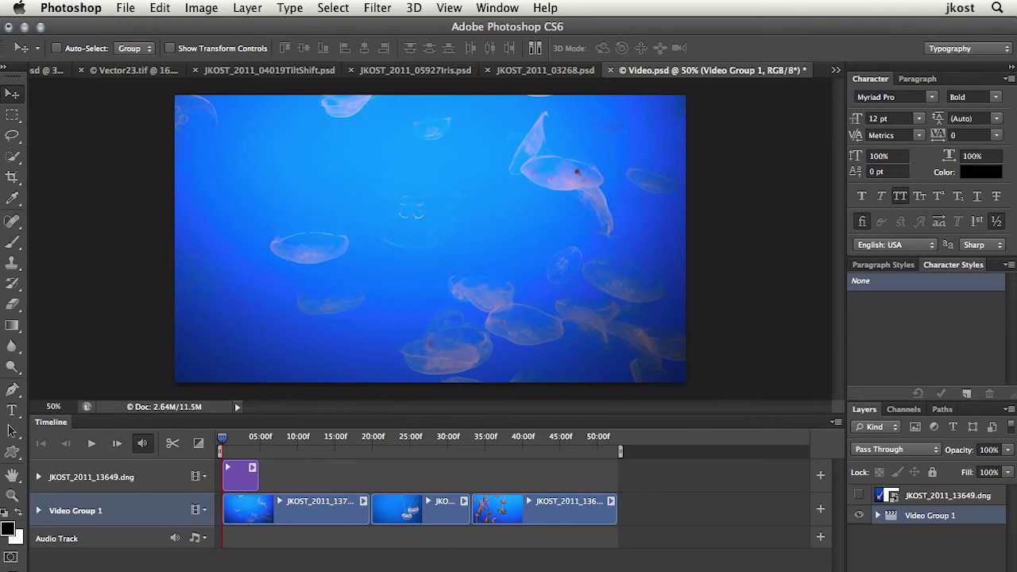
# - Move the blue clip to the start of the group and trim the second clip's end
pyautogui.moveTo(225, 436); pyautogui.dragTo(517, 436)
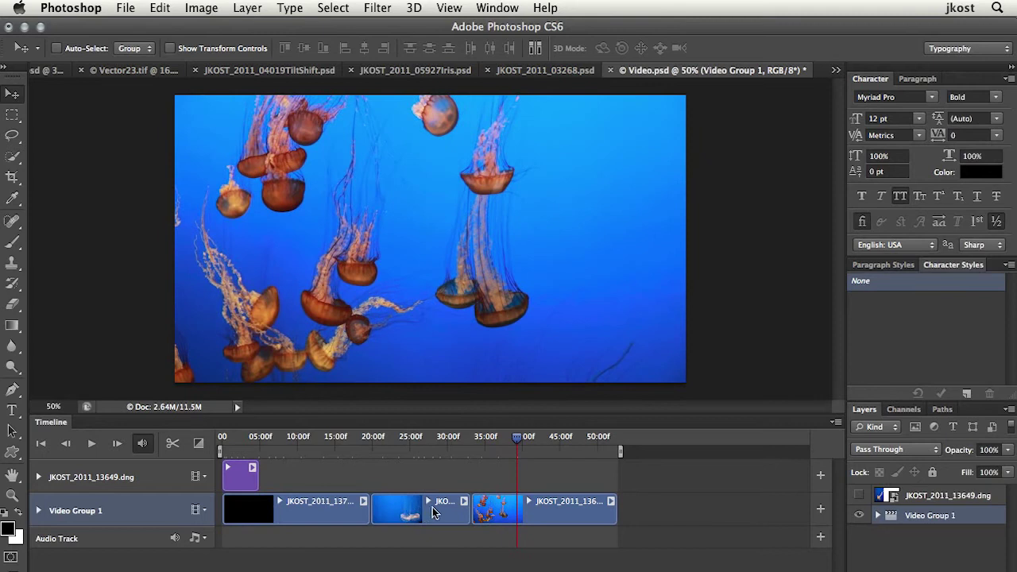
pyautogui.click(433, 507)
pyautogui.moveTo(255, 506); pyautogui.dragTo(299, 513)
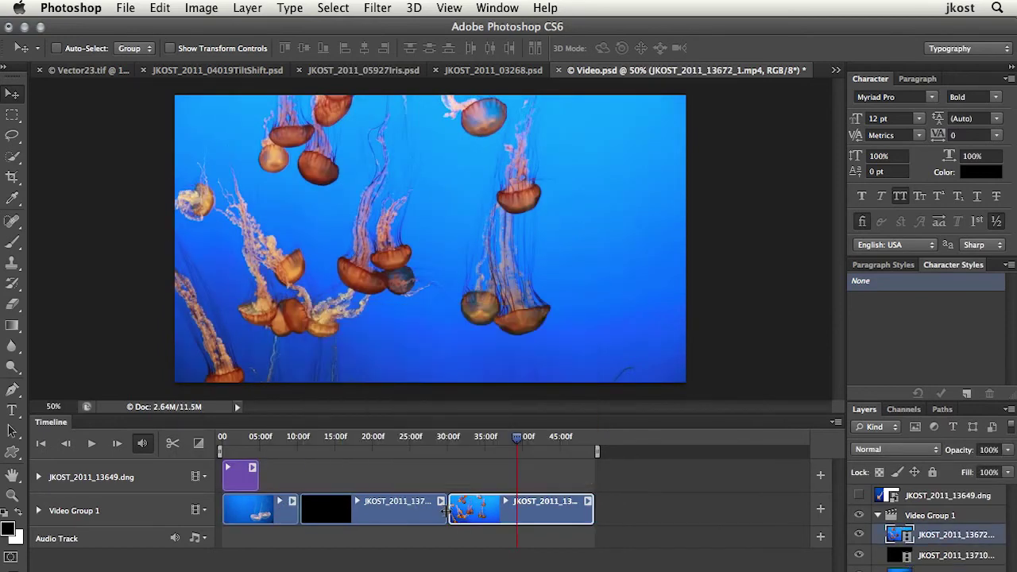
pyautogui.moveTo(448, 512); pyautogui.dragTo(421, 511)
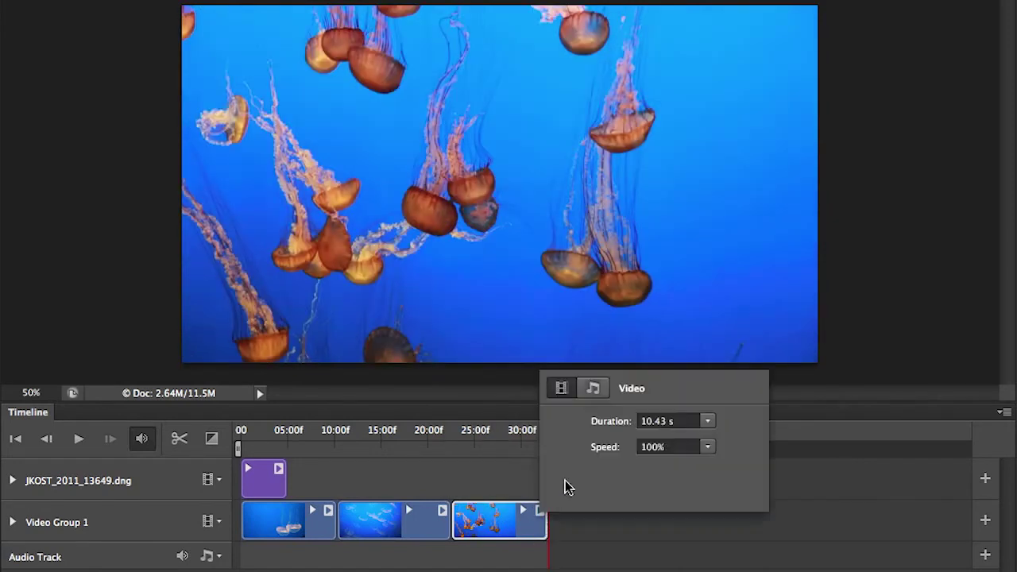
# - Tick Mute Audio in the third jellyfish clip's Audio settings
pyautogui.click(598, 391)
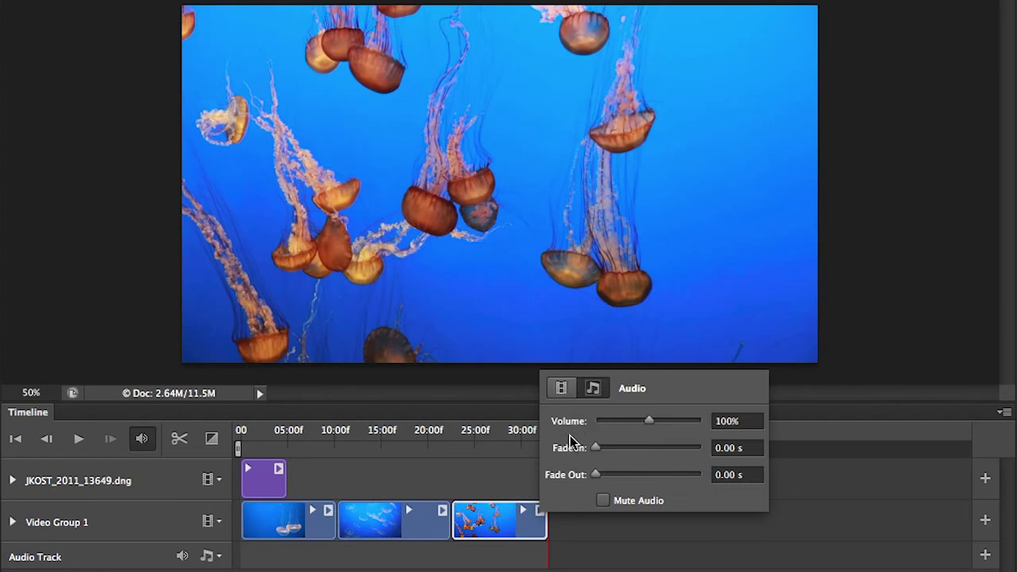
pyautogui.click(601, 502)
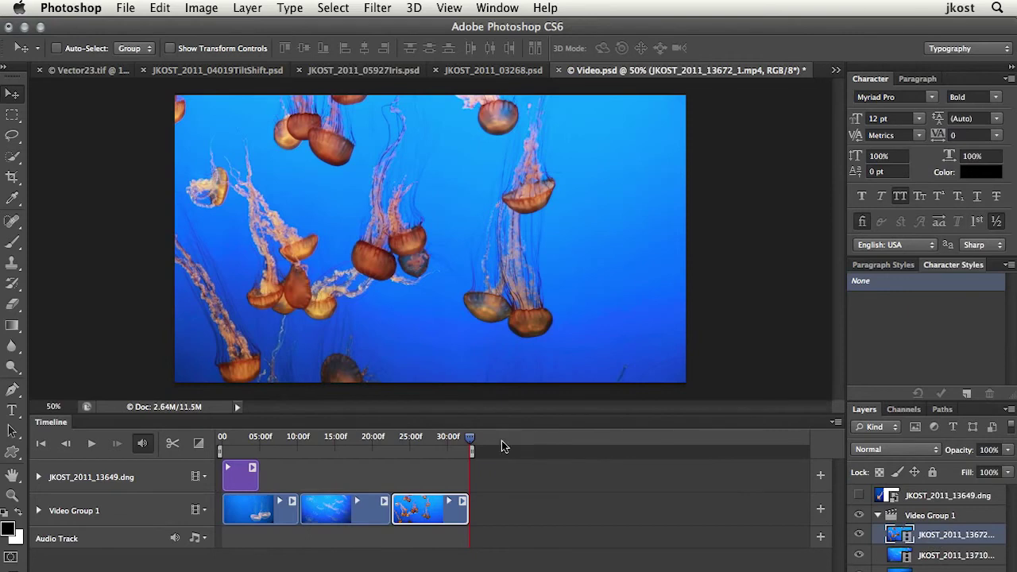
# - Add a Color Balance adjustment with Cyan–Red −31 and Yellow–Blue +31 on the midtones
pyautogui.moveTo(469, 438); pyautogui.dragTo(442, 451)
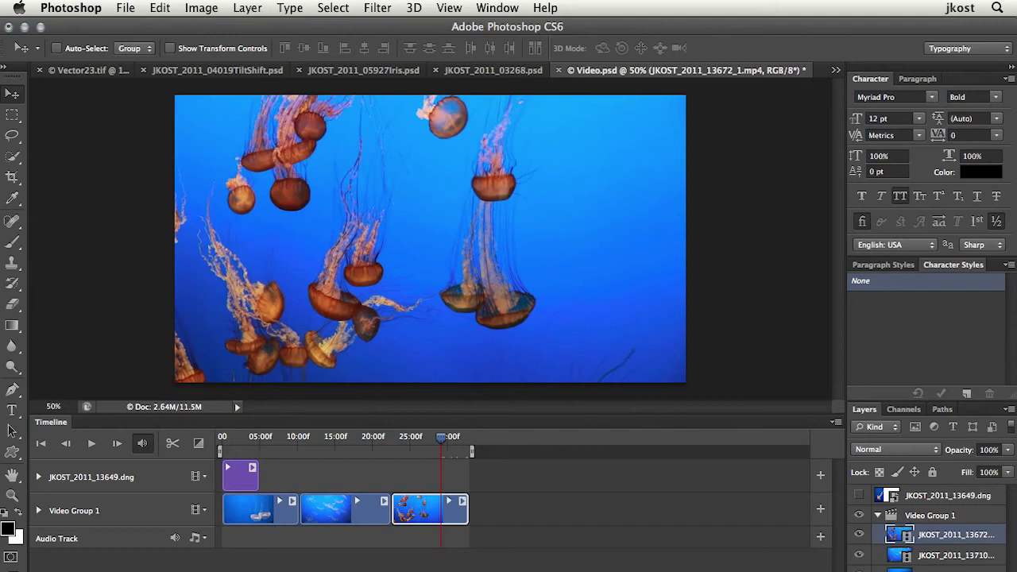
pyautogui.click(908, 571)
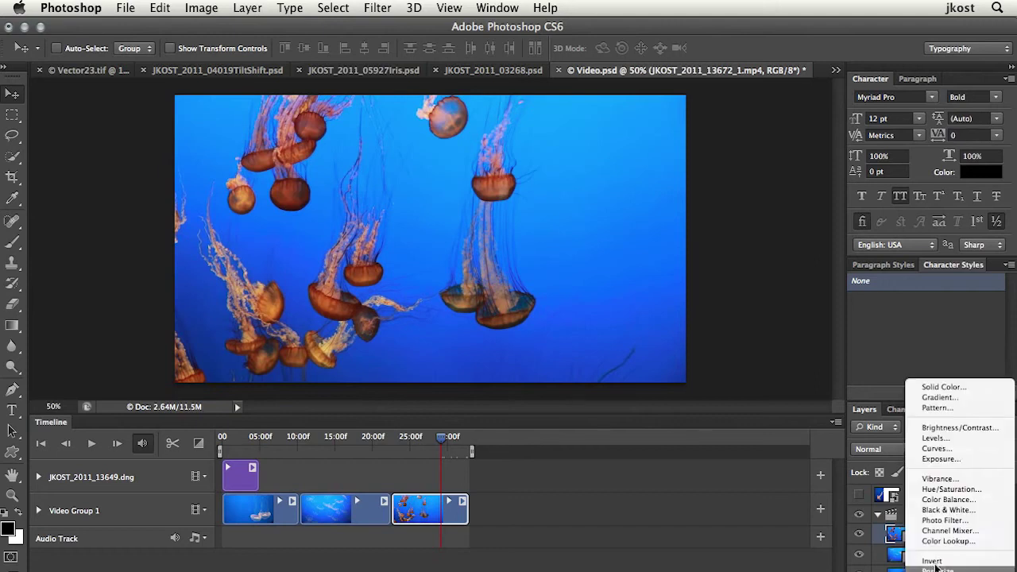
pyautogui.click(938, 500)
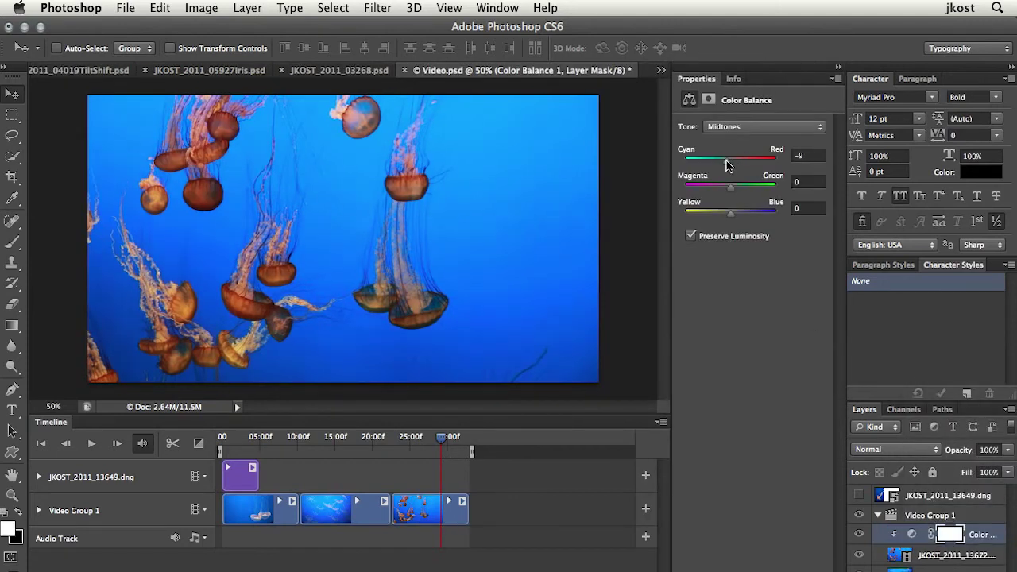
pyautogui.moveTo(726, 164); pyautogui.dragTo(717, 164)
pyautogui.moveTo(730, 215); pyautogui.dragTo(744, 216)
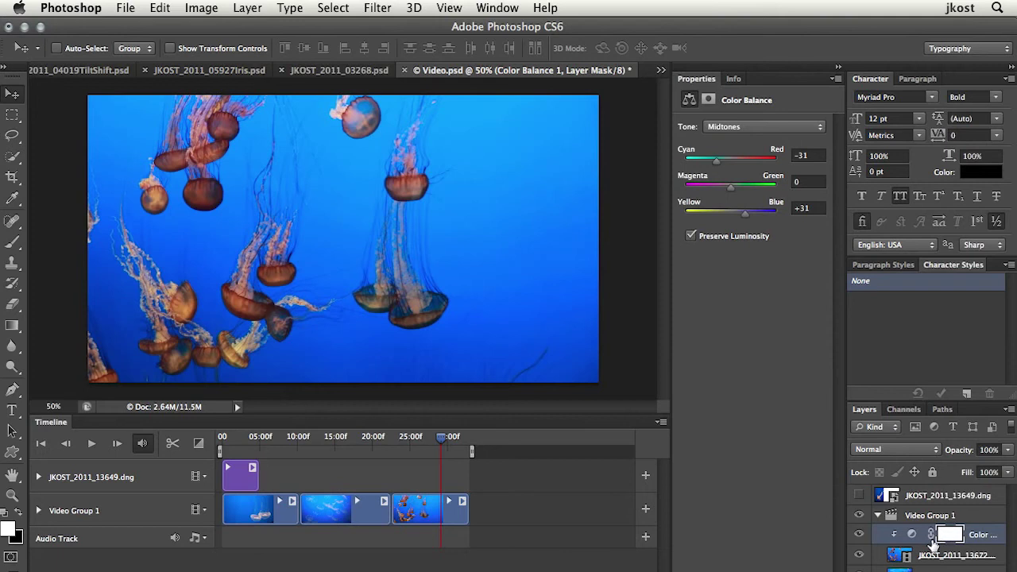
pyautogui.moveTo(441, 437); pyautogui.dragTo(374, 437)
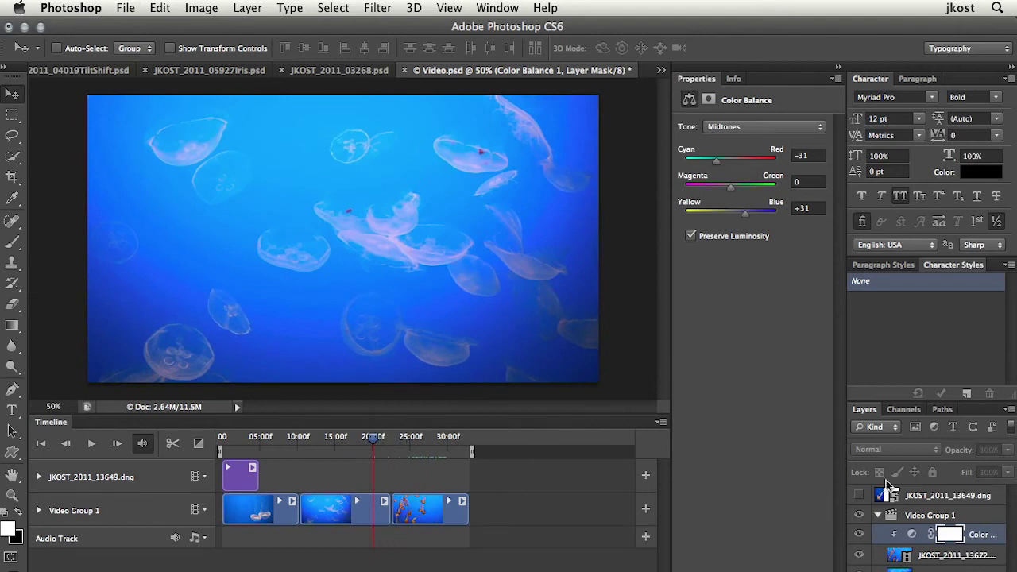
pyautogui.click(915, 495)
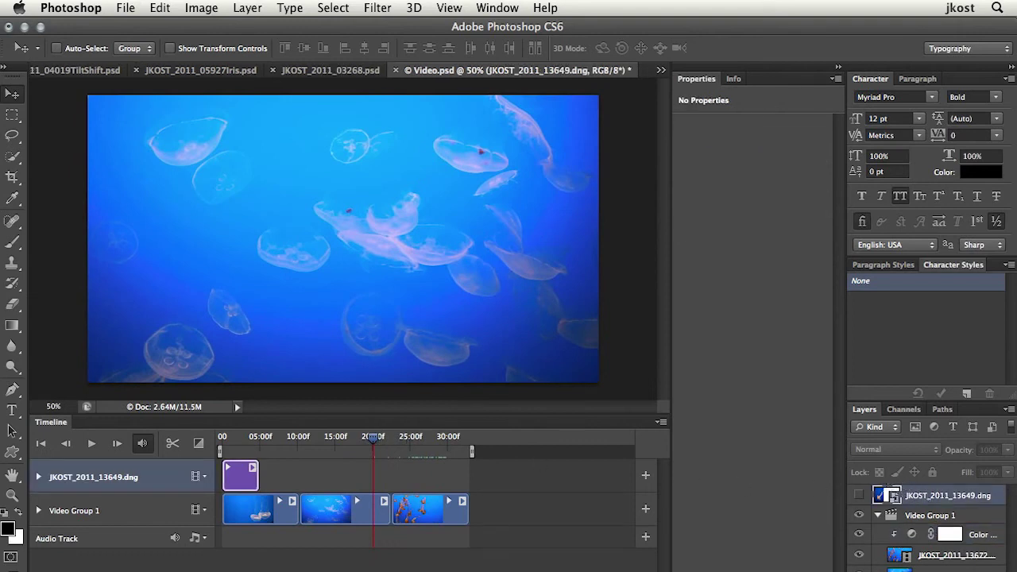
# - Add a Black & White adjustment layer and trim its clip inward from both ends
pyautogui.click(914, 568)
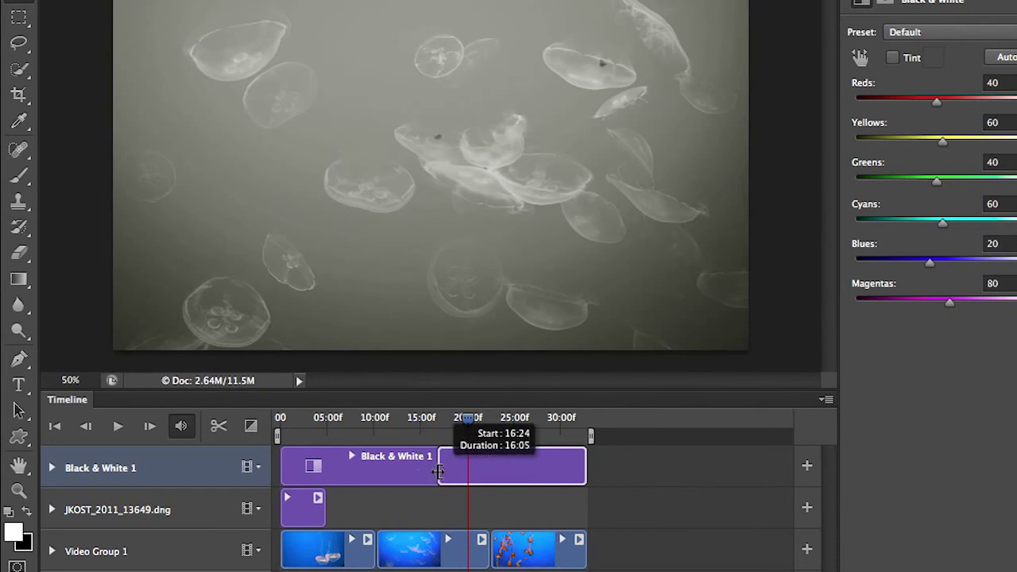
pyautogui.moveTo(409, 472); pyautogui.dragTo(438, 472)
pyautogui.moveTo(587, 465); pyautogui.dragTo(515, 465)
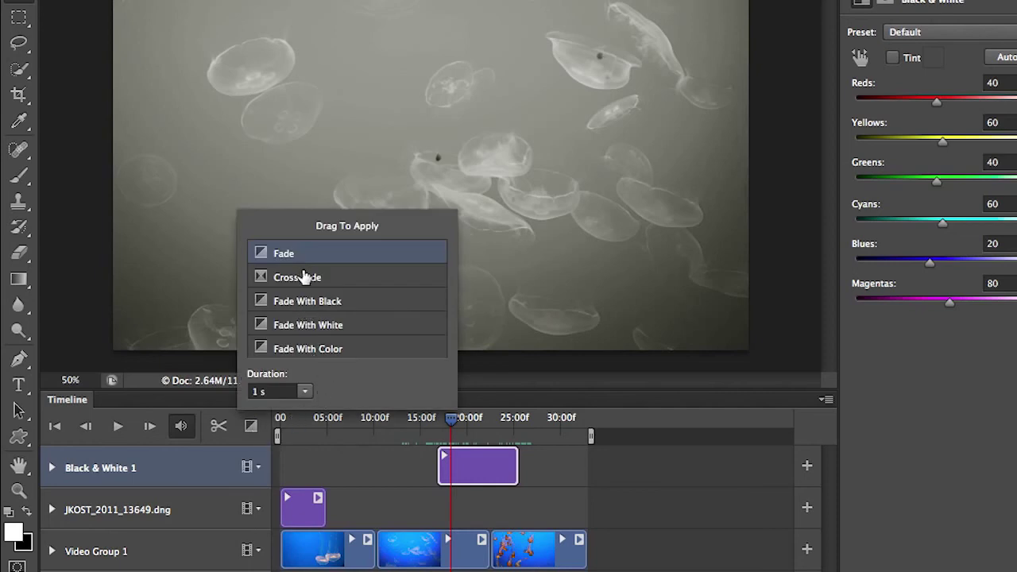
# - Add Fade to both Black & White clip ends and Cross Fades between the three video clips
pyautogui.moveTo(302, 259); pyautogui.dragTo(445, 465)
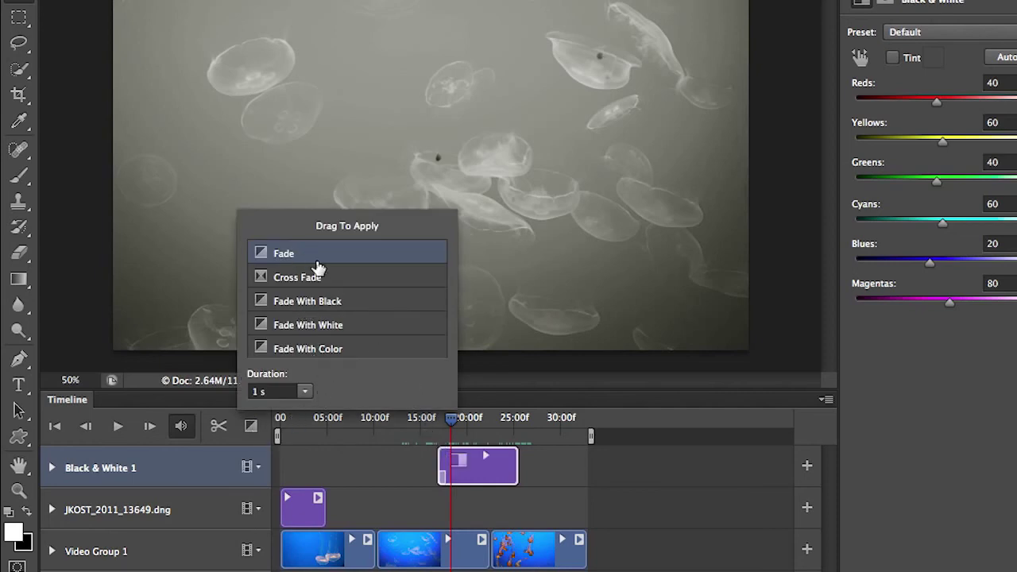
pyautogui.moveTo(324, 258); pyautogui.dragTo(515, 469)
pyautogui.moveTo(295, 283); pyautogui.dragTo(377, 549)
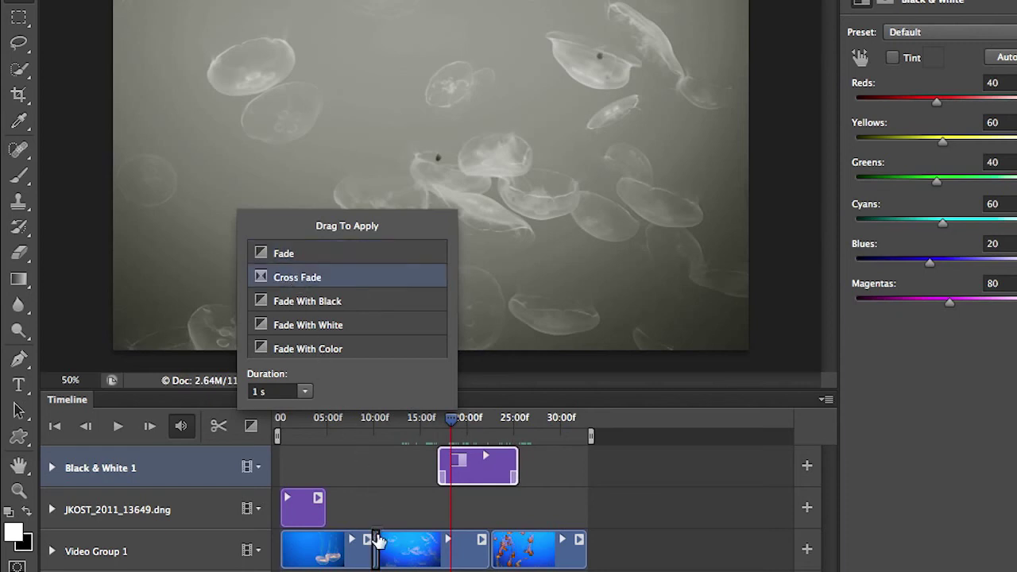
pyautogui.moveTo(308, 279); pyautogui.dragTo(477, 547)
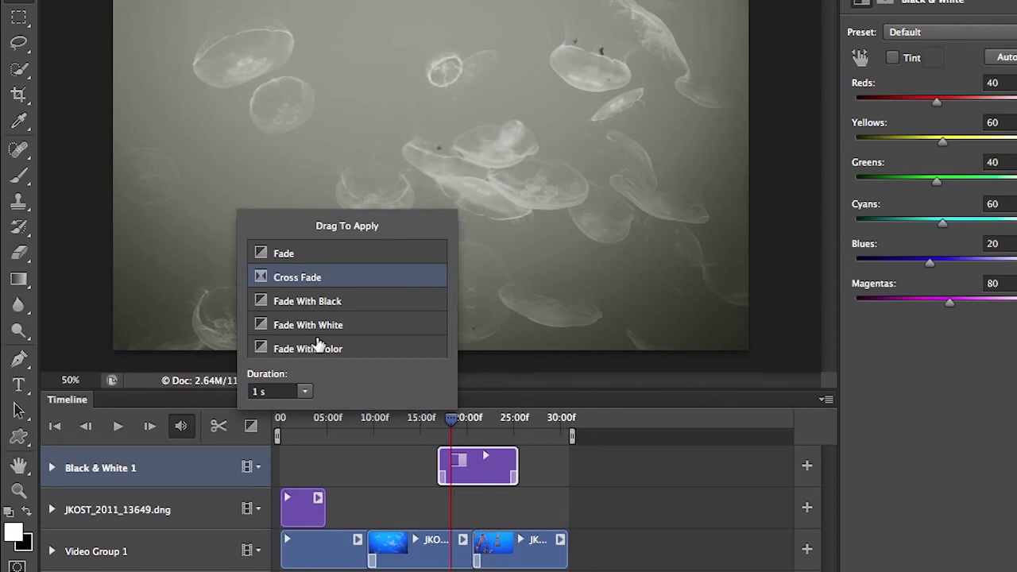
# - Fade the sequence in from black and out to black, then preview the opening
pyautogui.moveTo(310, 301); pyautogui.dragTo(285, 549)
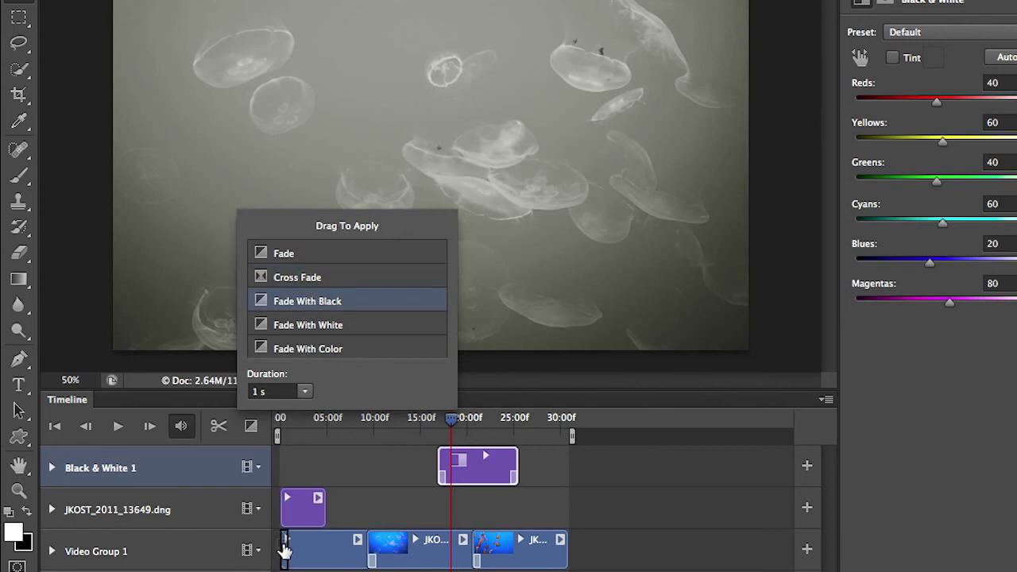
pyautogui.moveTo(320, 303); pyautogui.dragTo(561, 552)
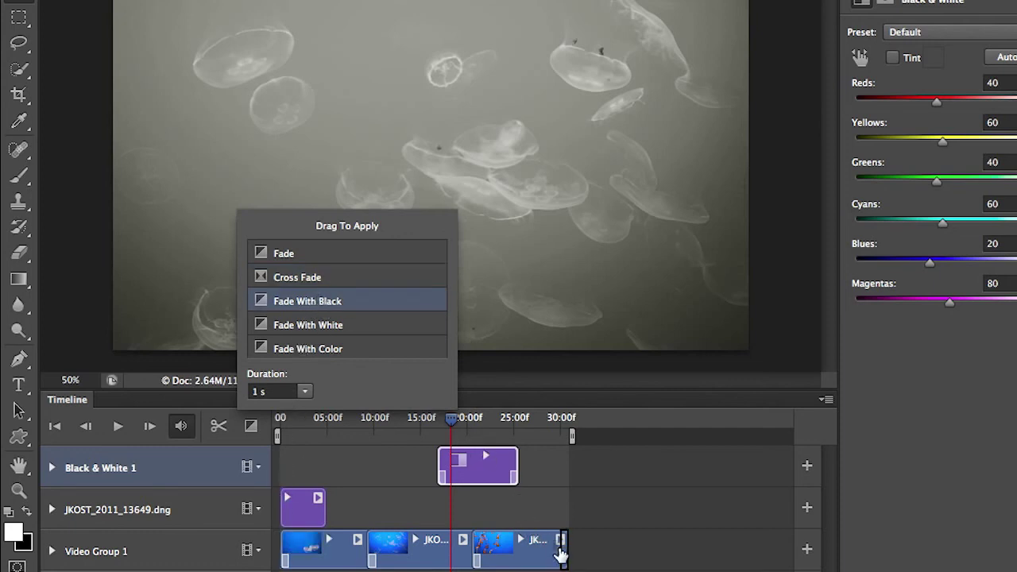
pyautogui.moveTo(451, 429)
pyautogui.mouseDown()
pyautogui.moveTo(281, 416)
pyautogui.moveTo(306, 421)
pyautogui.mouseUp()
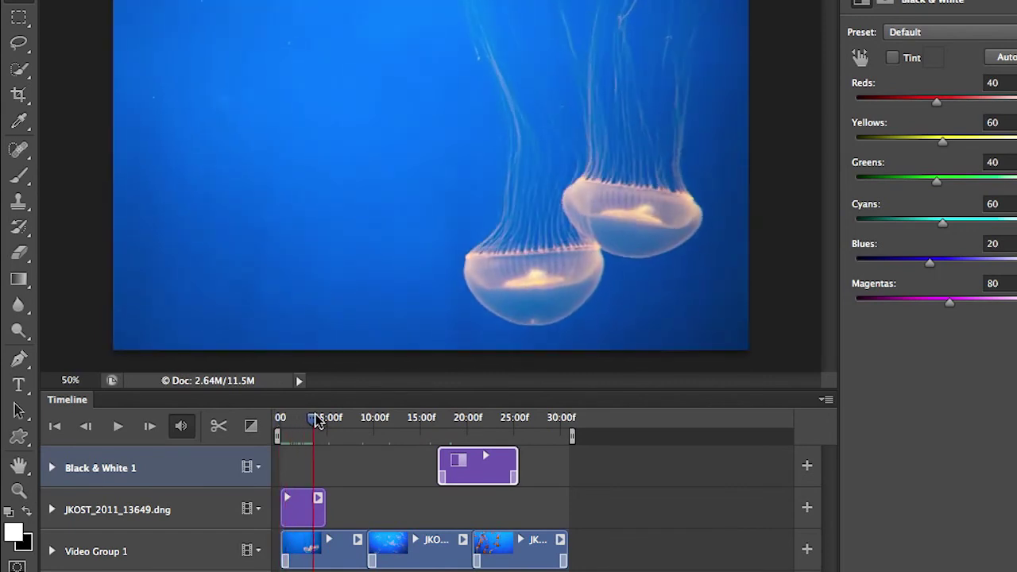
pyautogui.moveTo(316, 422); pyautogui.dragTo(547, 420)
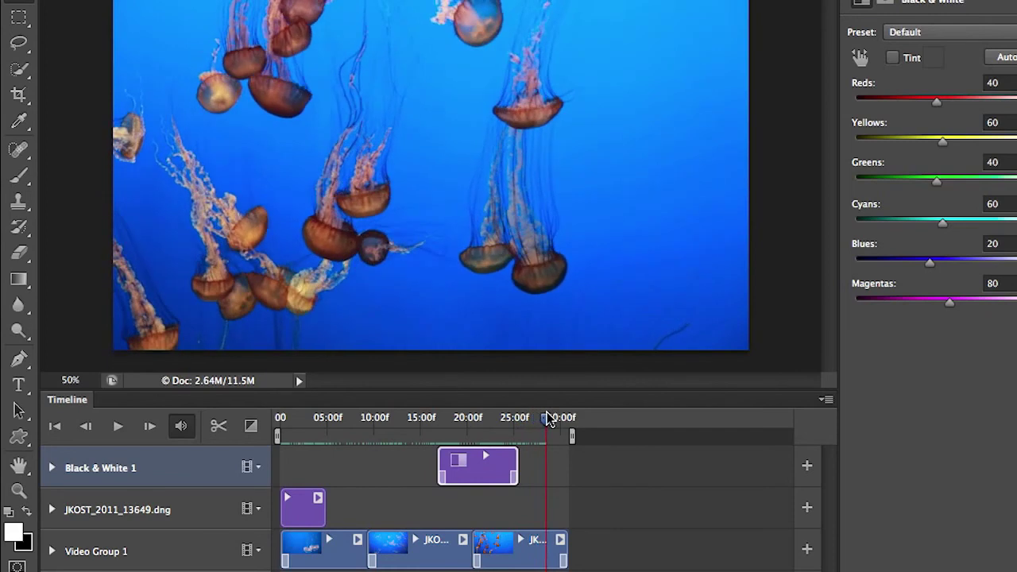
# - Show the JKOST_2011_13649.dng layer and start a Transform keyframe at frame 0
pyautogui.click(308, 513)
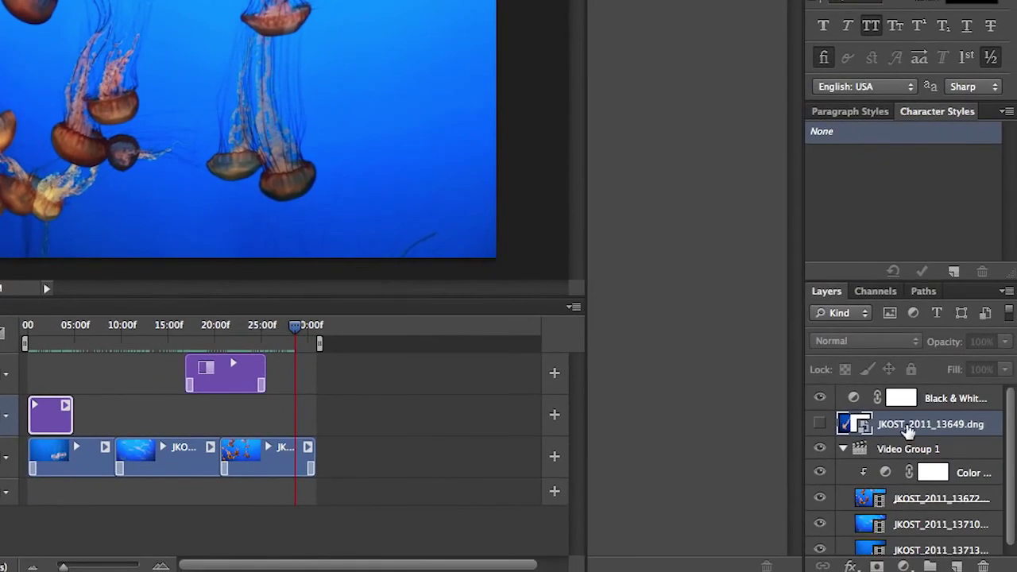
pyautogui.click(821, 424)
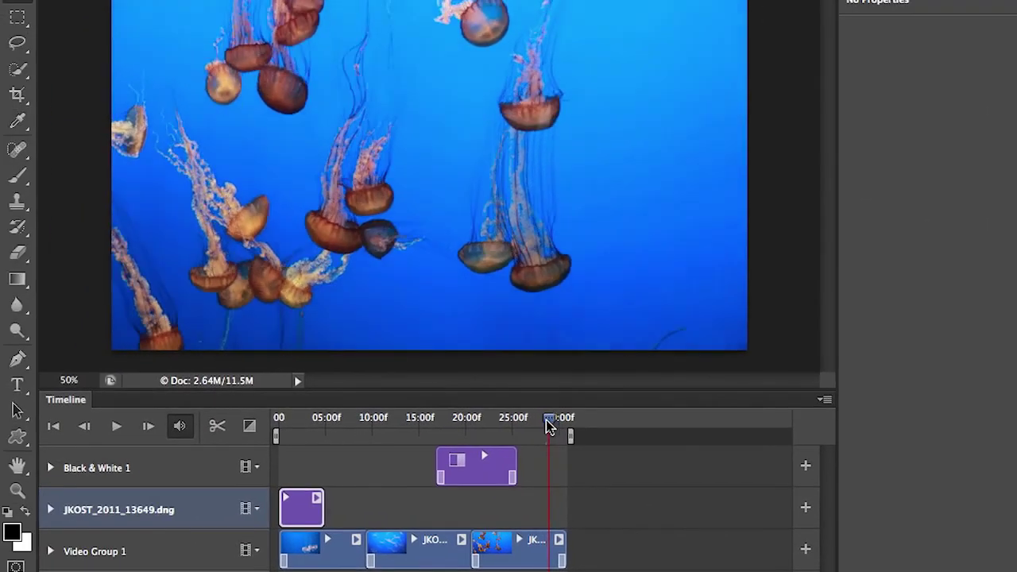
pyautogui.moveTo(547, 420); pyautogui.dragTo(299, 418)
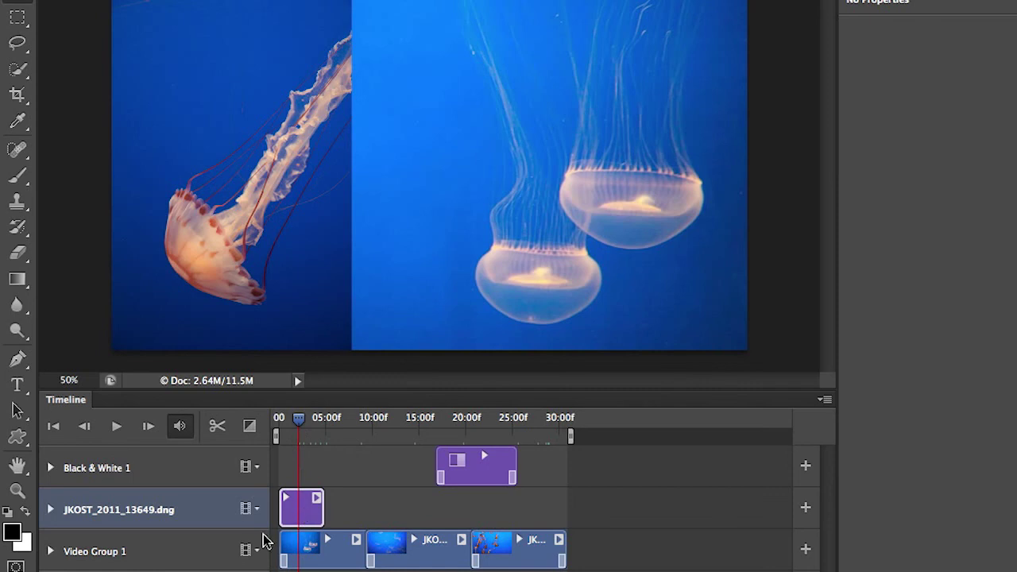
pyautogui.click(51, 510)
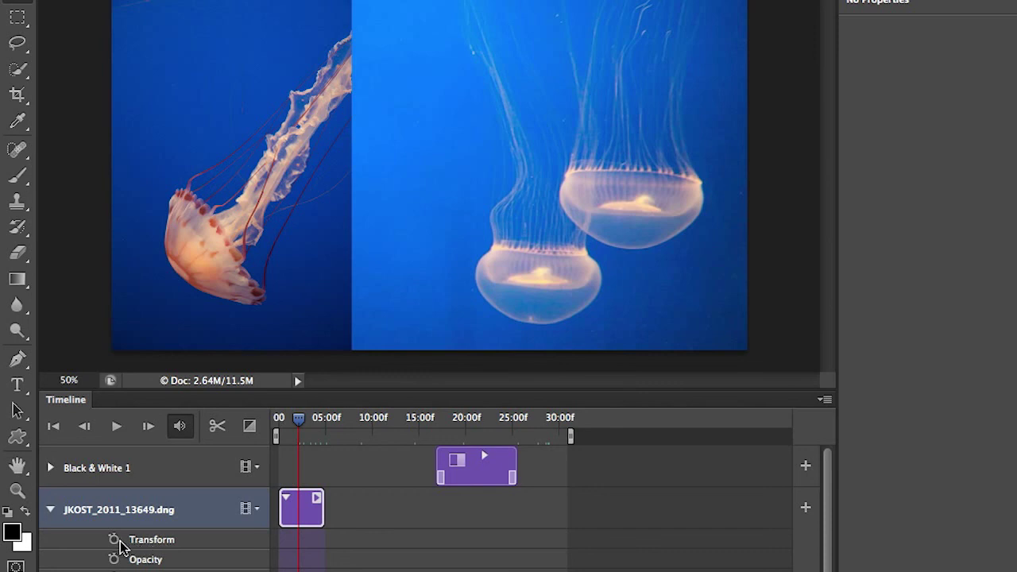
pyautogui.moveTo(296, 419); pyautogui.dragTo(280, 419)
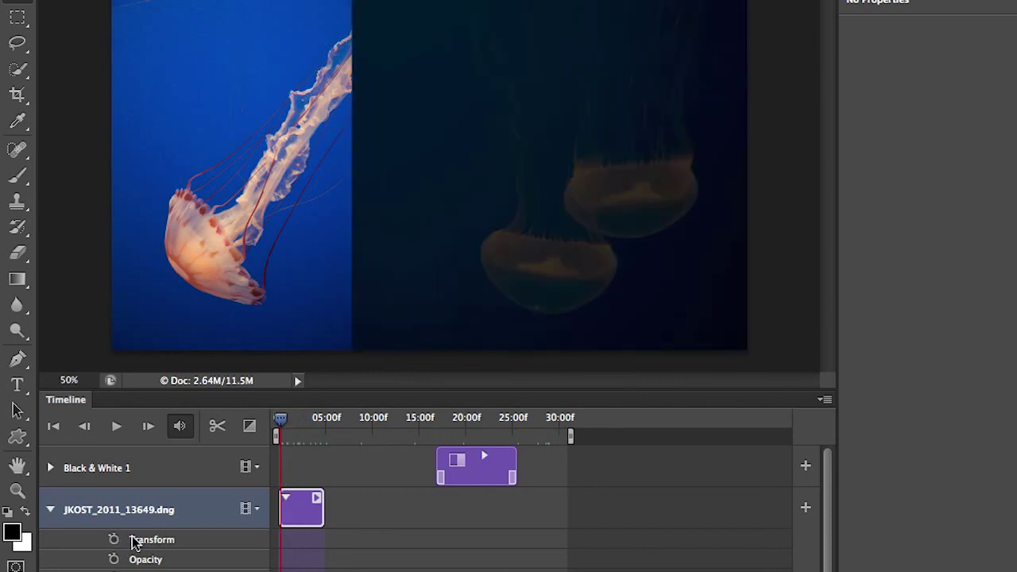
pyautogui.click(114, 540)
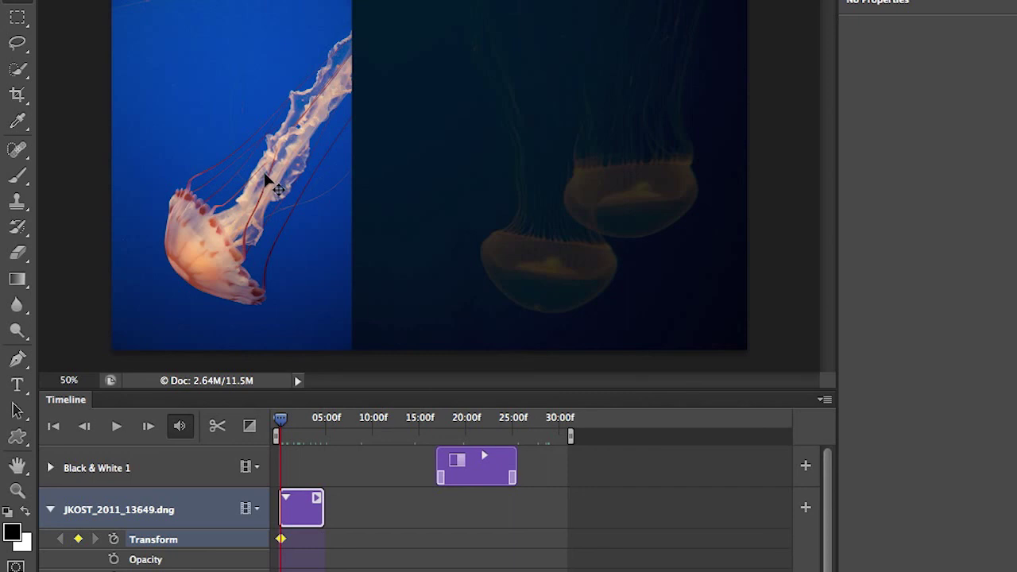
# - Shrink the jellyfish still into a smaller inset at frame 0
pyautogui.moveTo(265, 190); pyautogui.dragTo(288, 190)
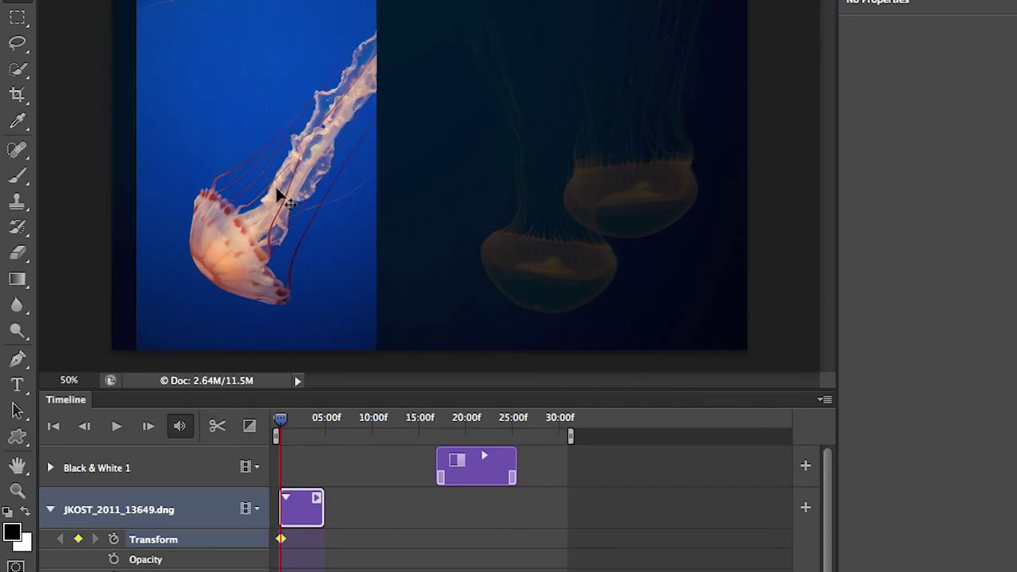
pyautogui.hotkey('ctrl', 't')
pyautogui.moveTo(145, 3); pyautogui.dragTo(148, 20)
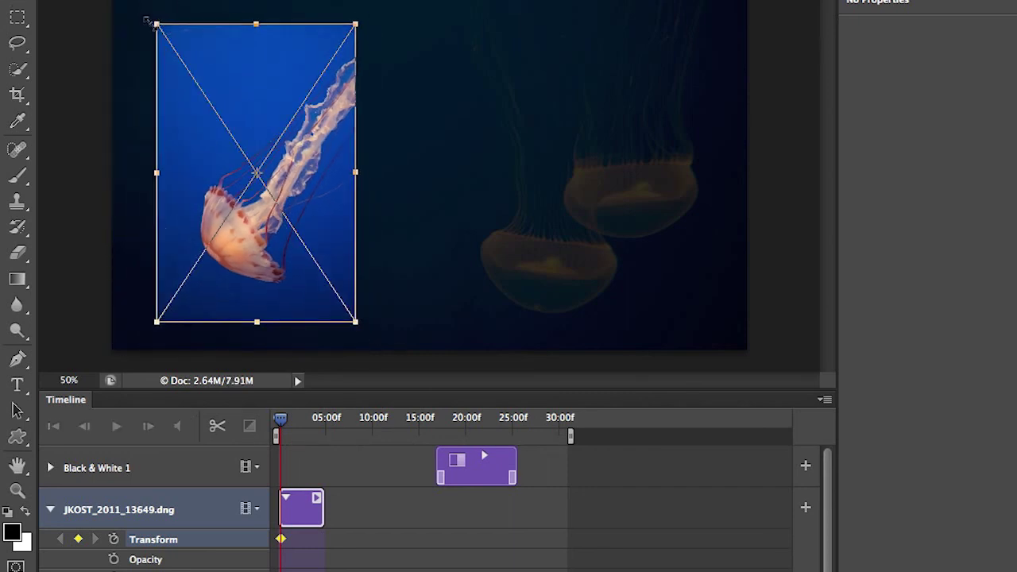
pyautogui.press('Return')
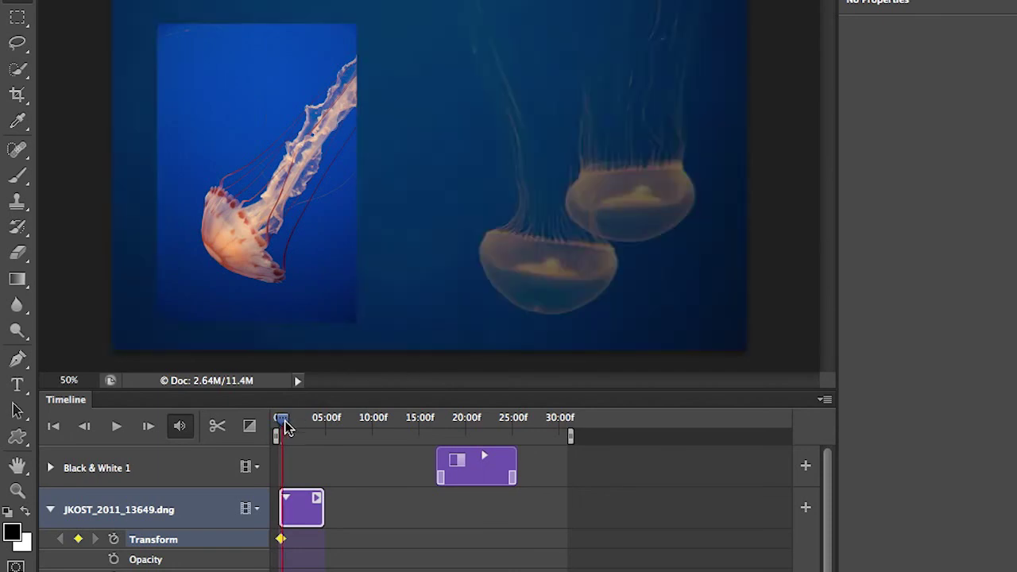
# - At about frame 4, enlarge the inset slightly for a second keyframe and preview the growth
pyautogui.moveTo(279, 421); pyautogui.dragTo(321, 426)
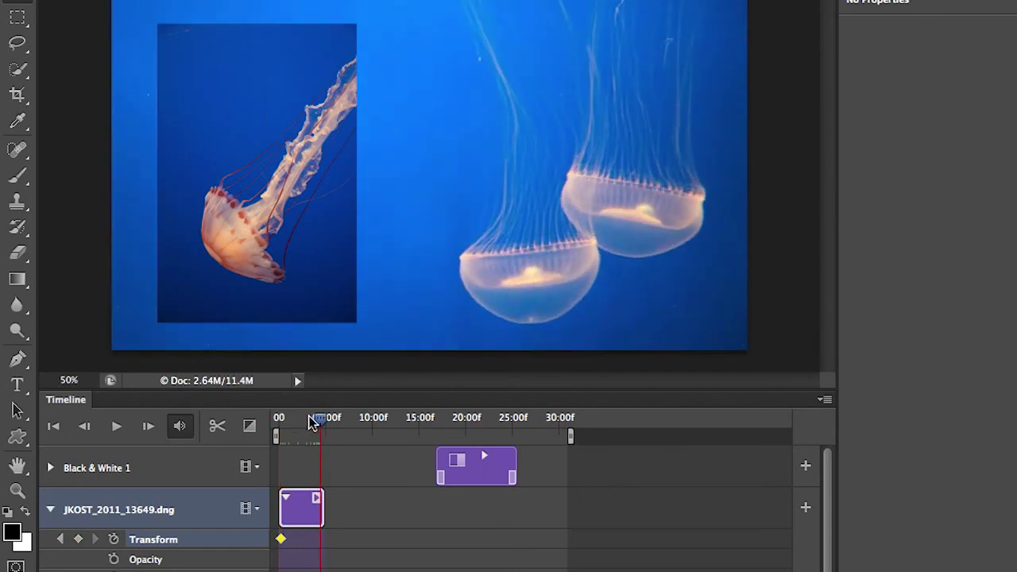
pyautogui.hotkey('ctrl', 't')
pyautogui.moveTo(357, 323); pyautogui.dragTo(364, 337)
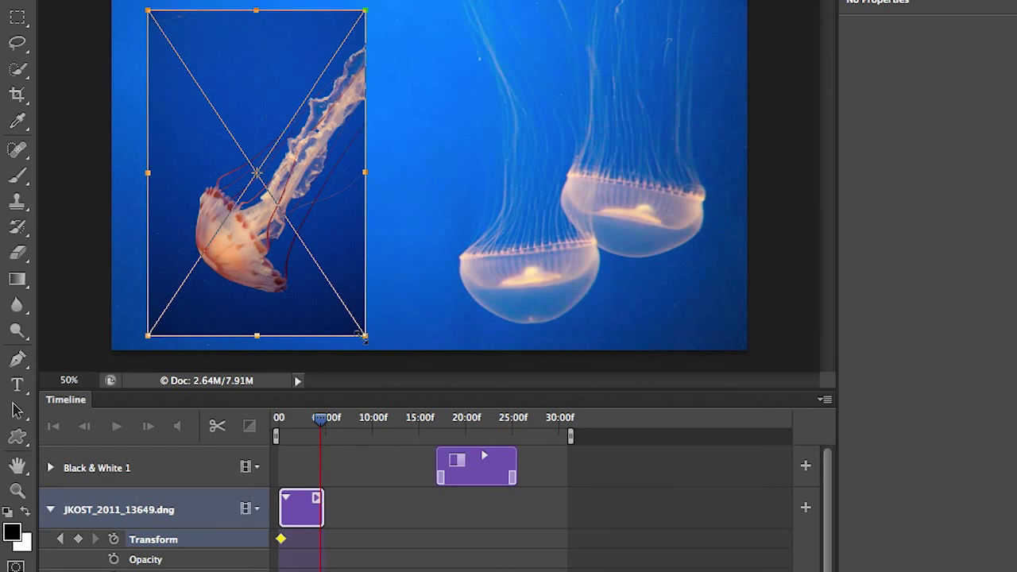
pyautogui.press('Return')
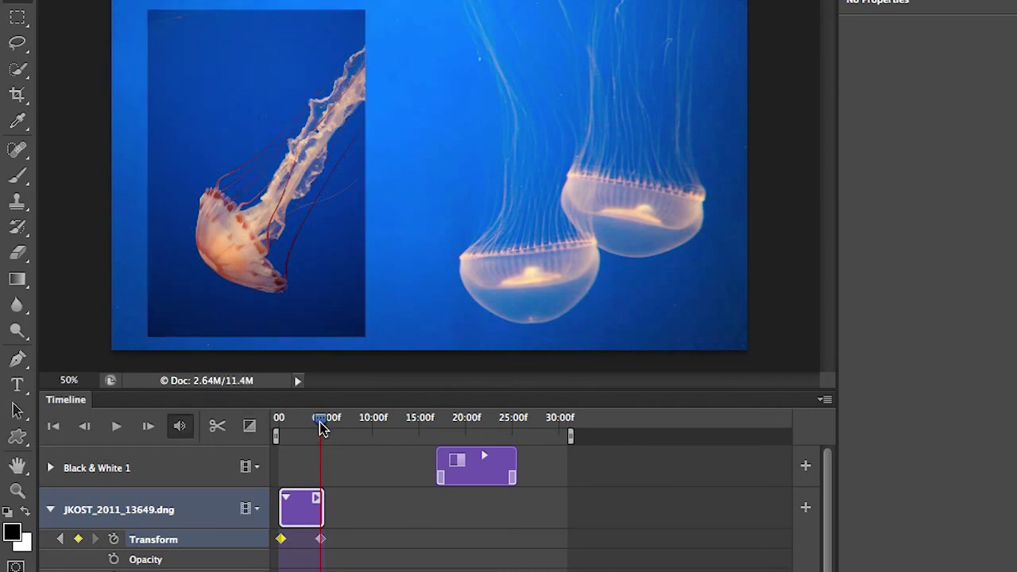
pyautogui.moveTo(321, 419)
pyautogui.mouseDown()
pyautogui.moveTo(286, 422)
pyautogui.moveTo(331, 427)
pyautogui.mouseUp()
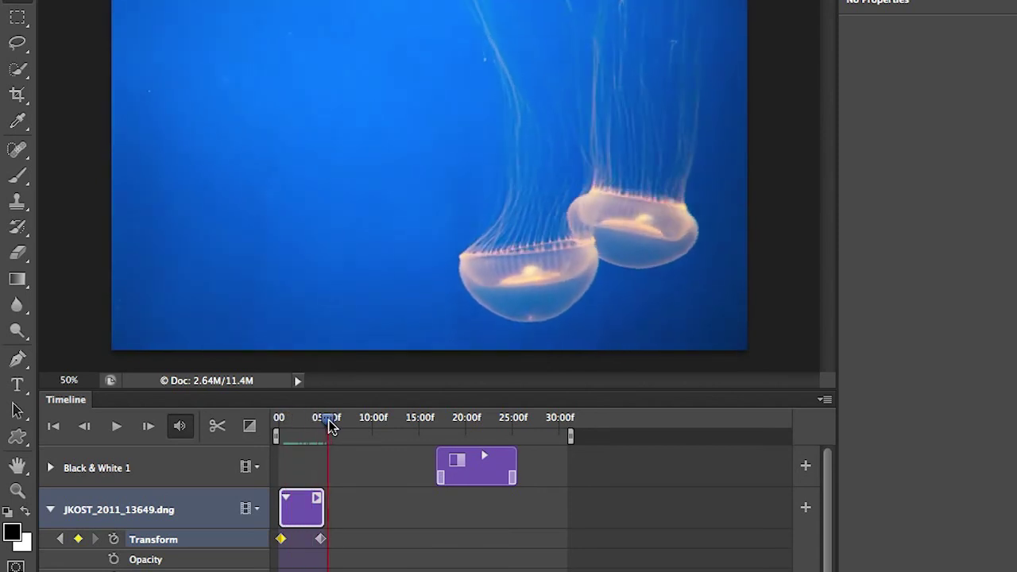
# - Open the still jellyfish clip's Motion options and leave the preset on Custom
pyautogui.moveTo(331, 427); pyautogui.dragTo(304, 422)
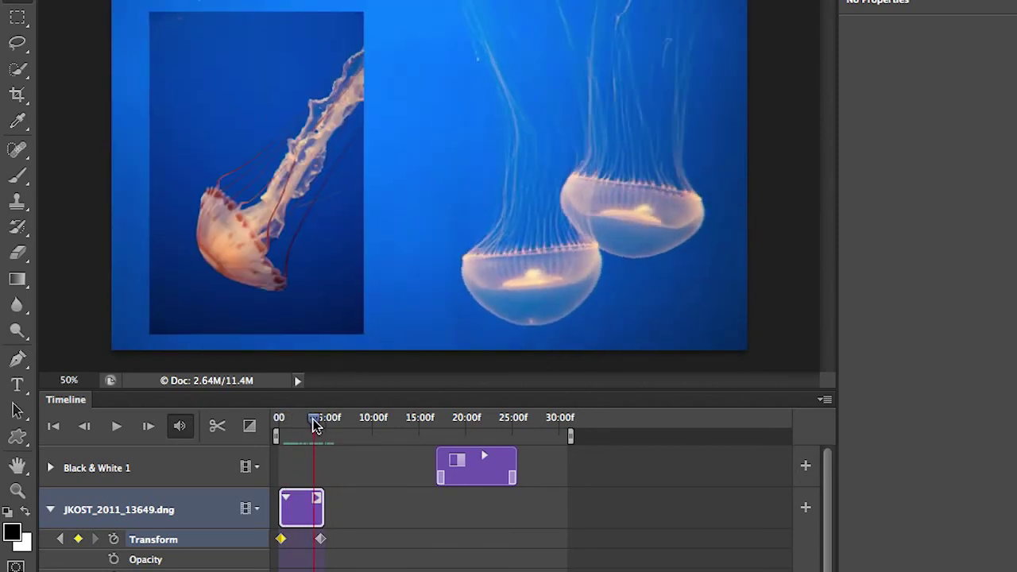
pyautogui.click(317, 500)
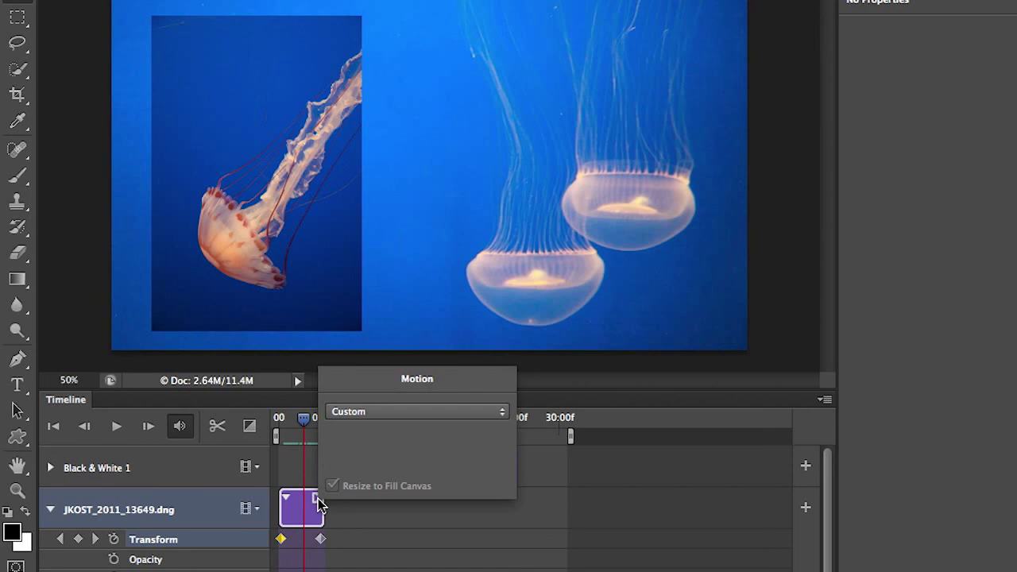
pyautogui.click(396, 413)
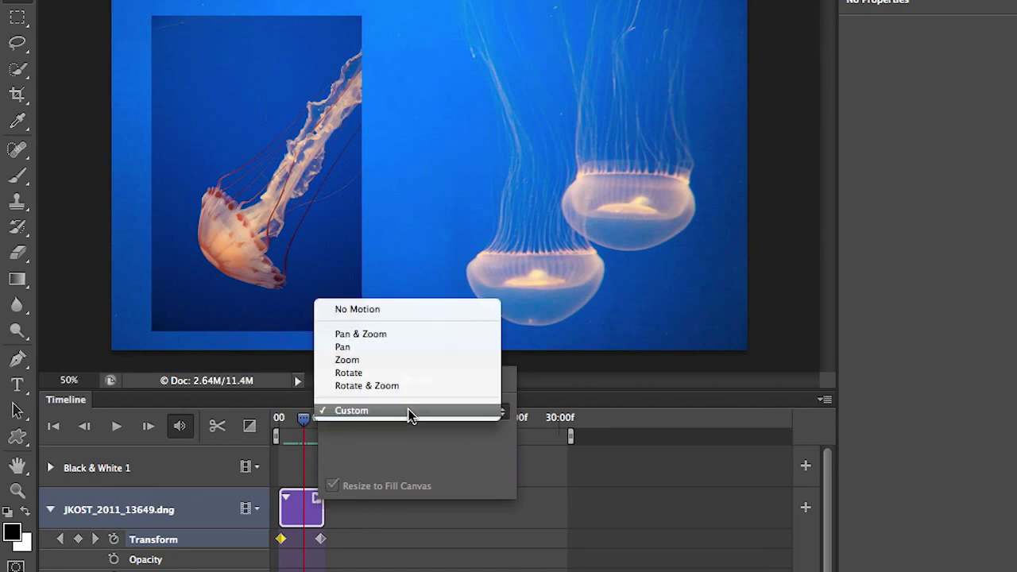
pyautogui.click(564, 442)
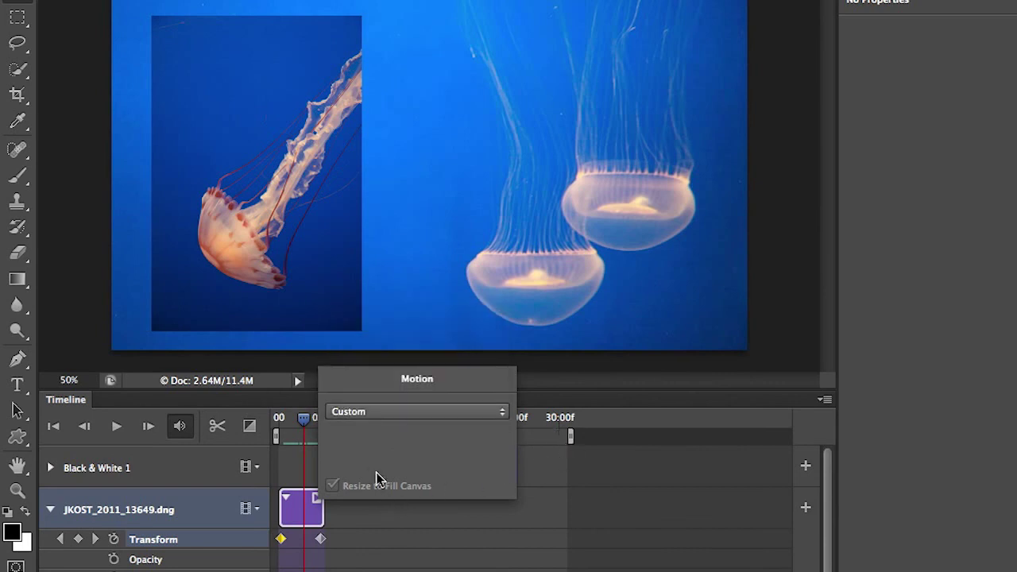